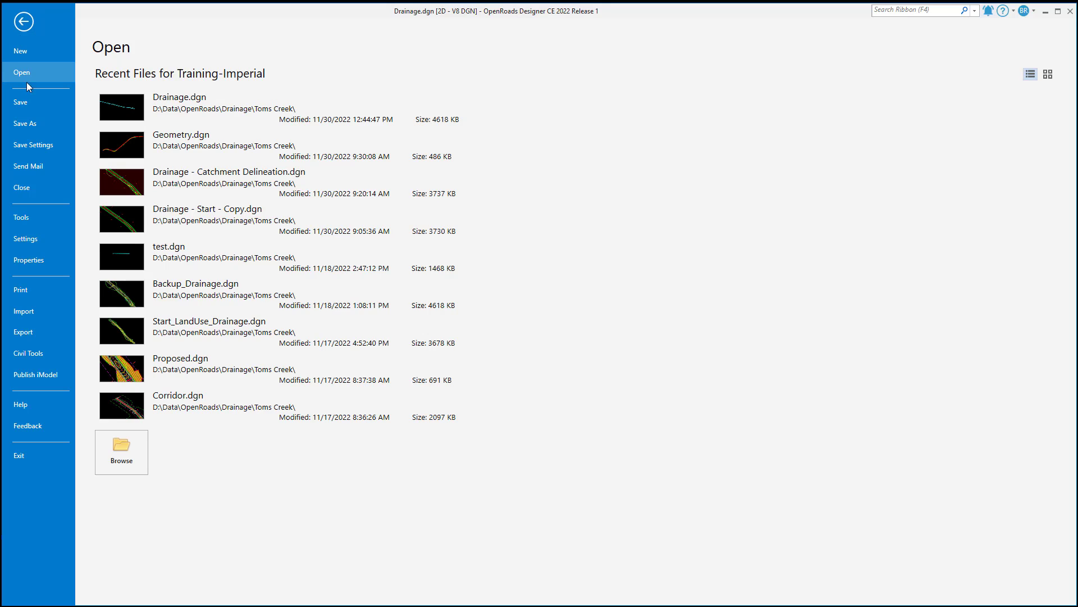
# Review the View Options - Civil category in the user preferences and leave them unchanged by cancelling
pyautogui.click(27, 241)
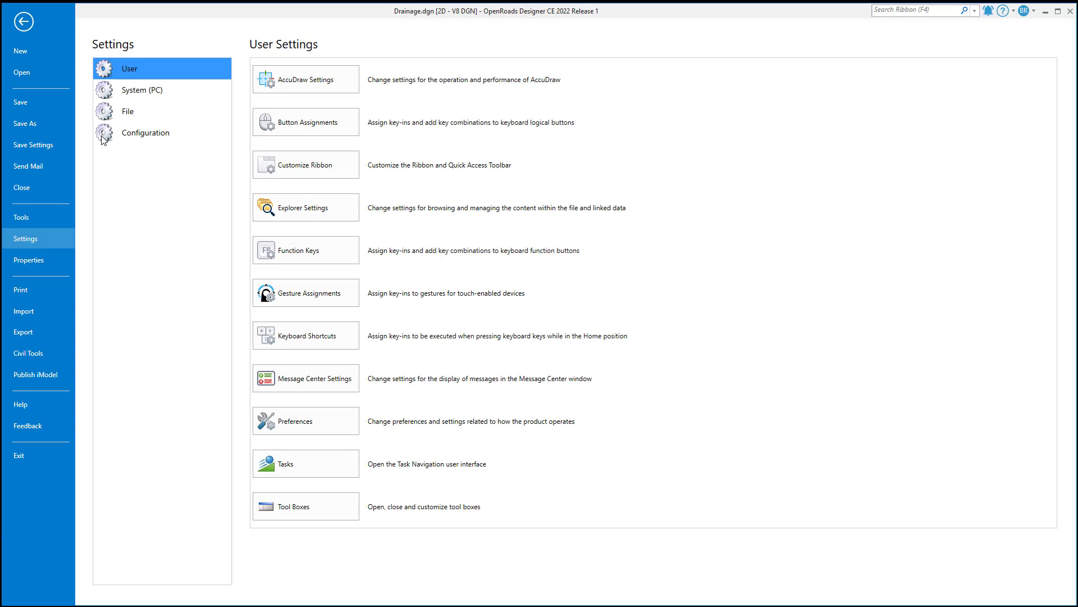
pyautogui.click(308, 422)
pyautogui.click(272, 305)
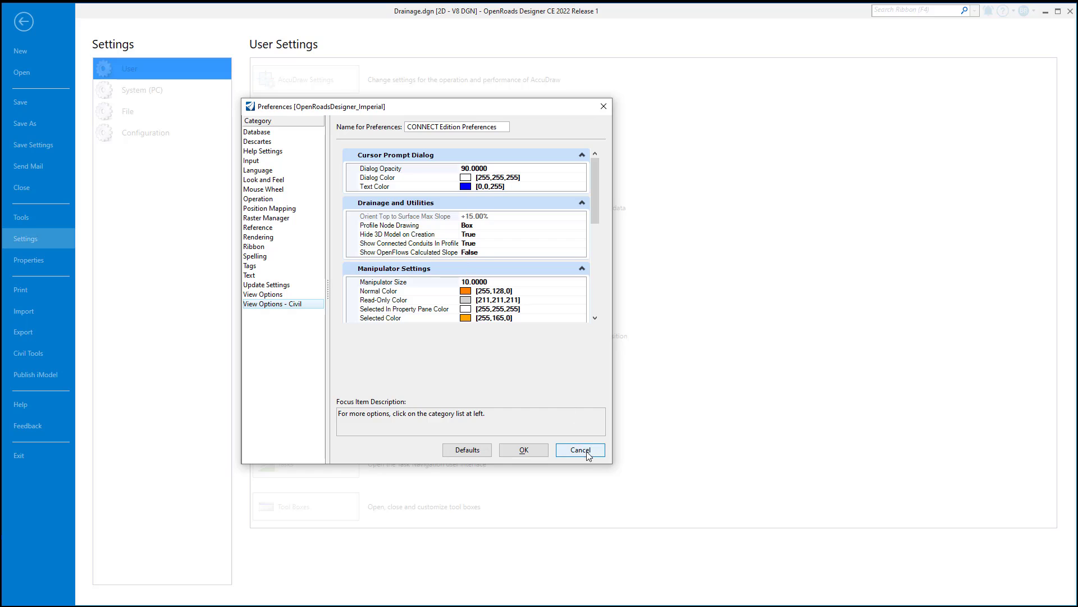
pyautogui.click(577, 451)
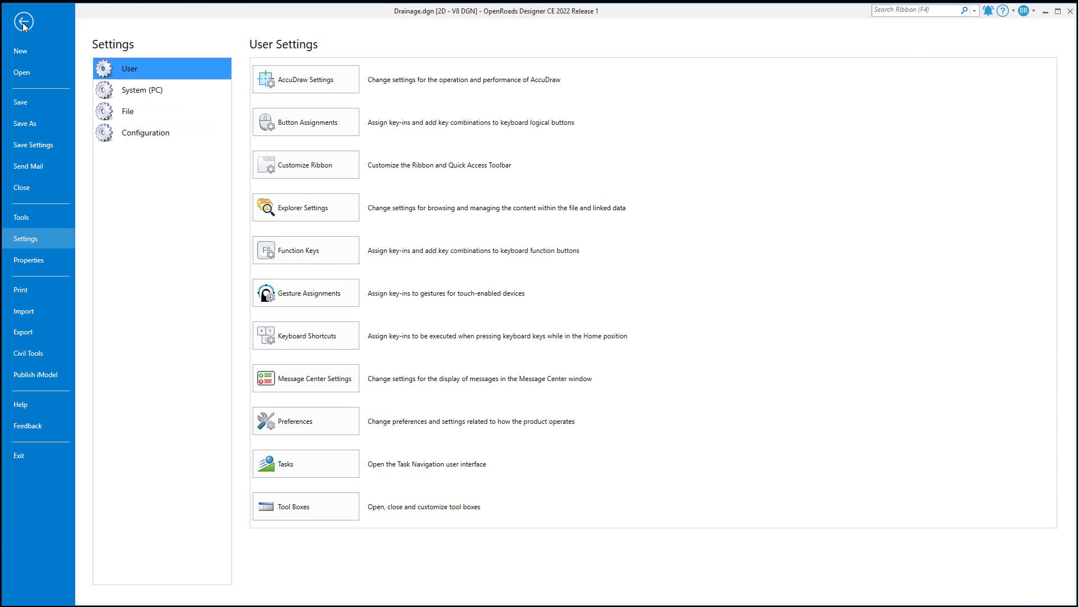
pyautogui.click(23, 21)
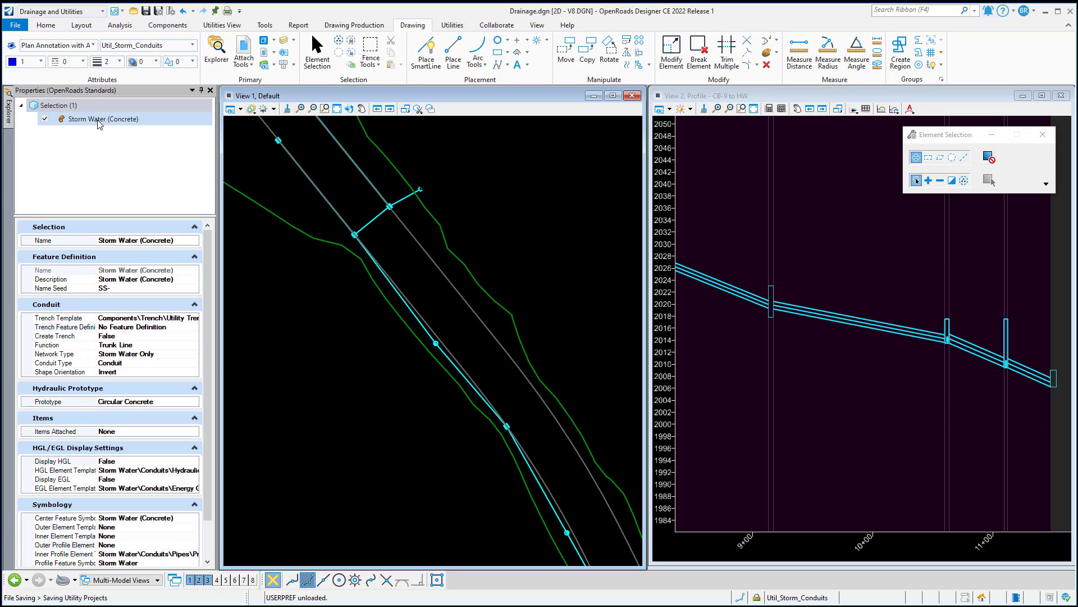
# Set Display HGL to True for the Storm Water (Concrete) conduit feature definition
pyautogui.scroll(-2, 160, 244)
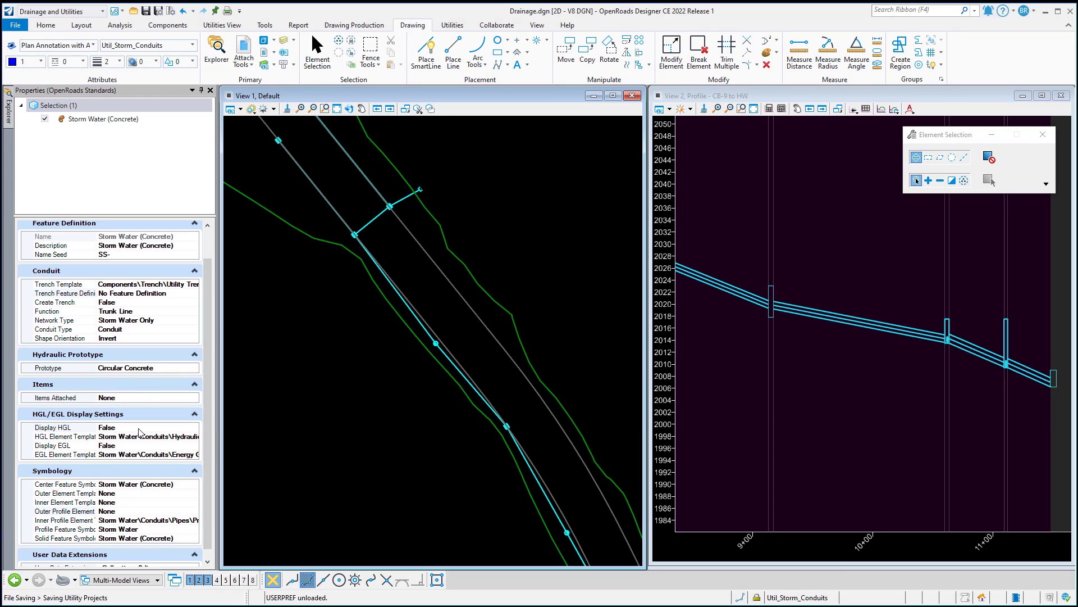
pyautogui.click(195, 430)
pyautogui.click(194, 428)
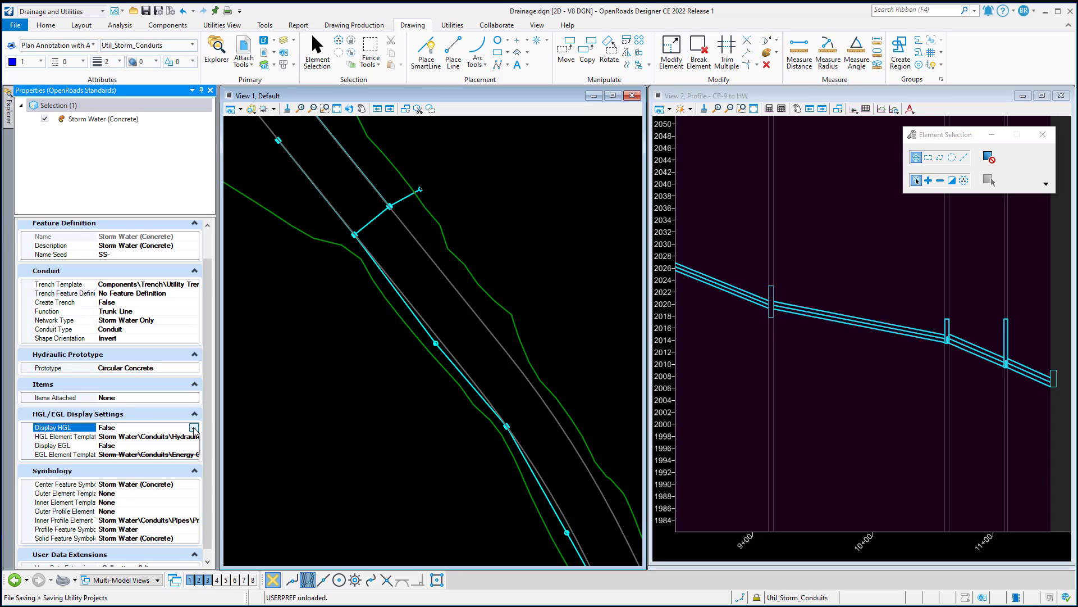
pyautogui.click(112, 446)
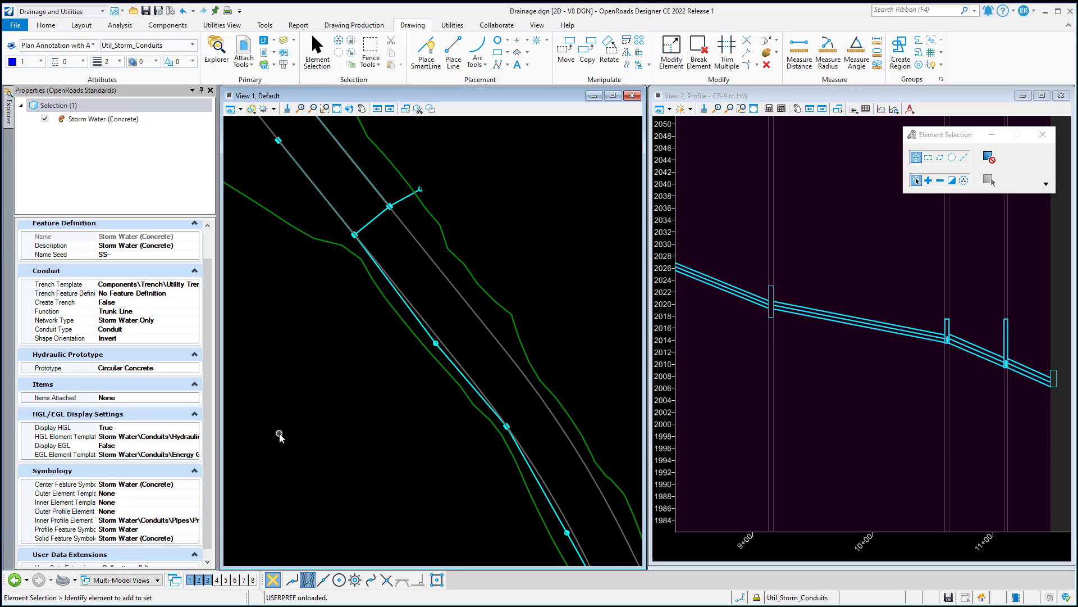
# Regenerate the CB-9 to HW profile run in the drainage model to update its profile view
pyautogui.click(791, 99)
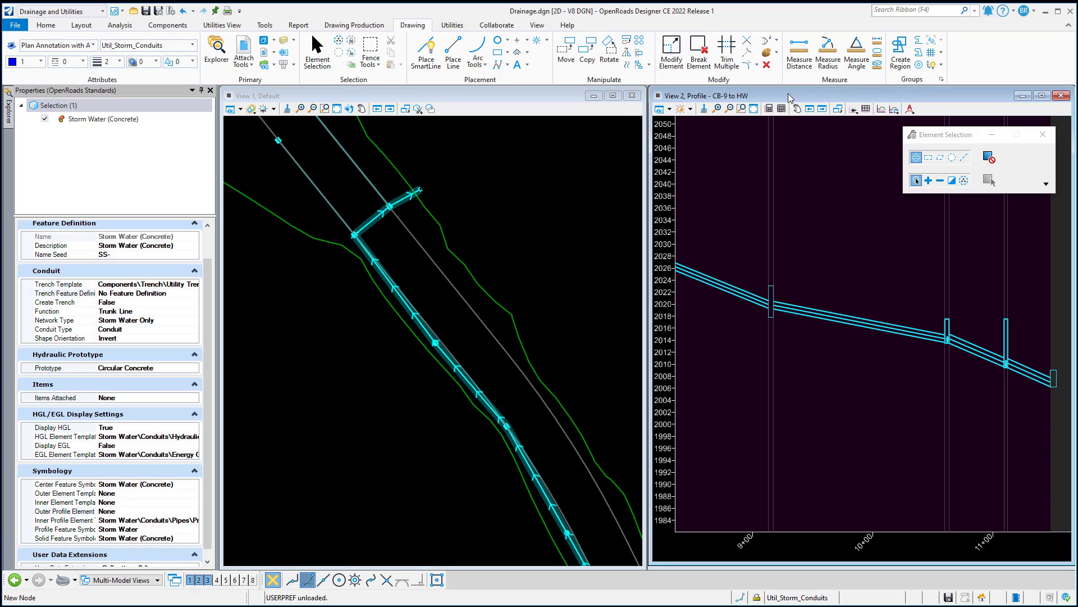
pyautogui.click(9, 115)
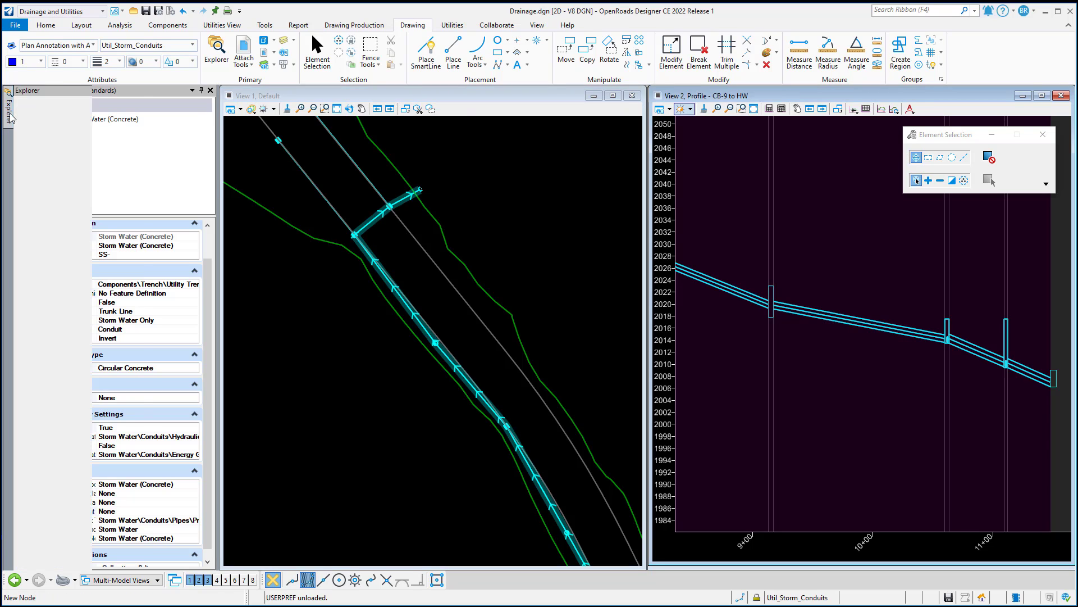
pyautogui.click(57, 545)
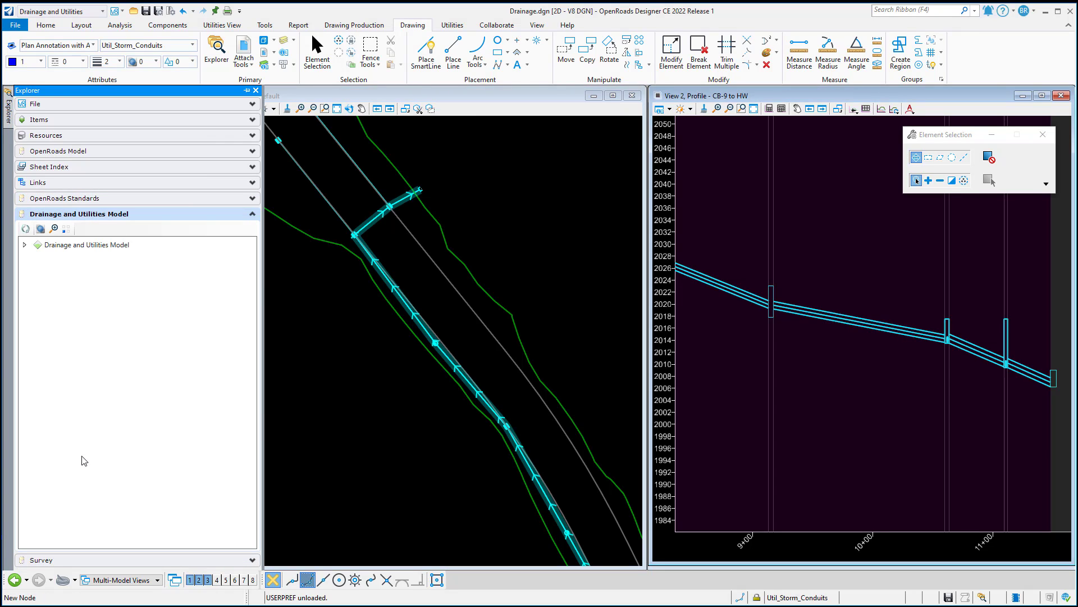
pyautogui.click(24, 245)
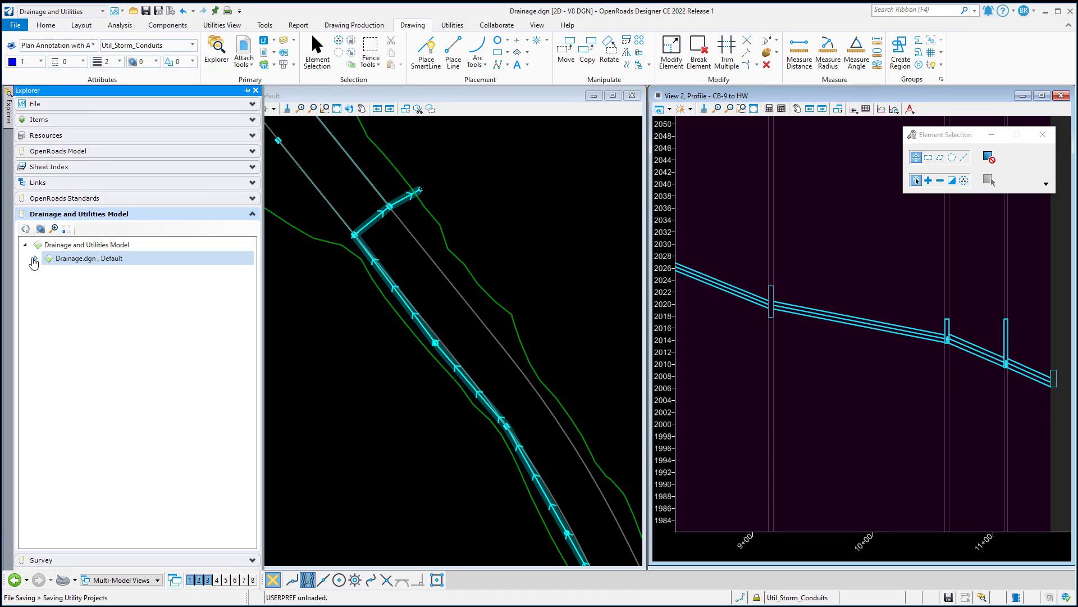
pyautogui.click(36, 259)
pyautogui.click(46, 313)
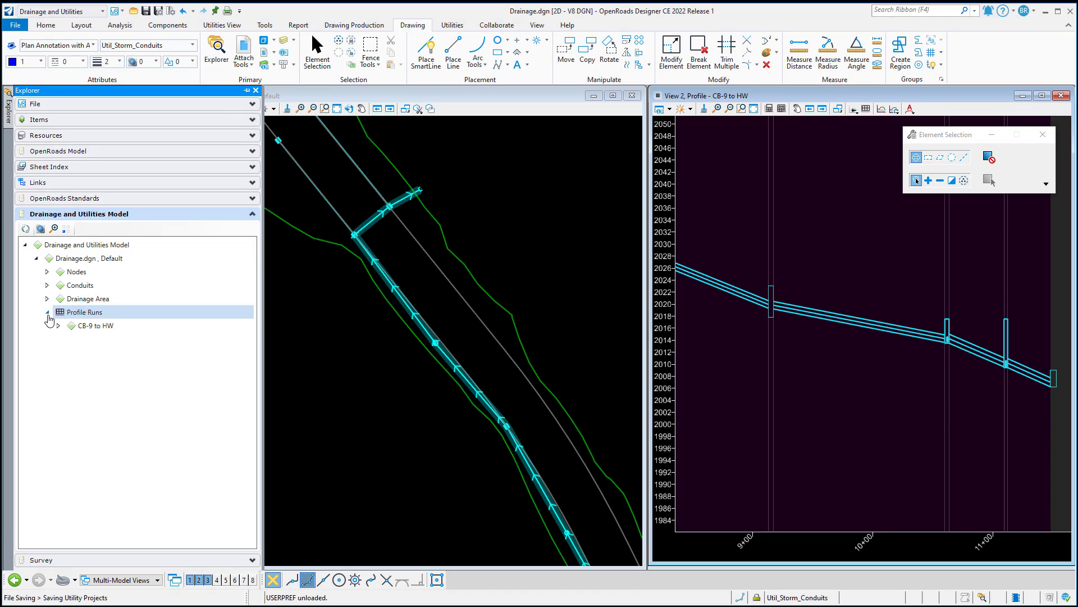
pyautogui.click(93, 326)
pyautogui.rightClick(92, 330)
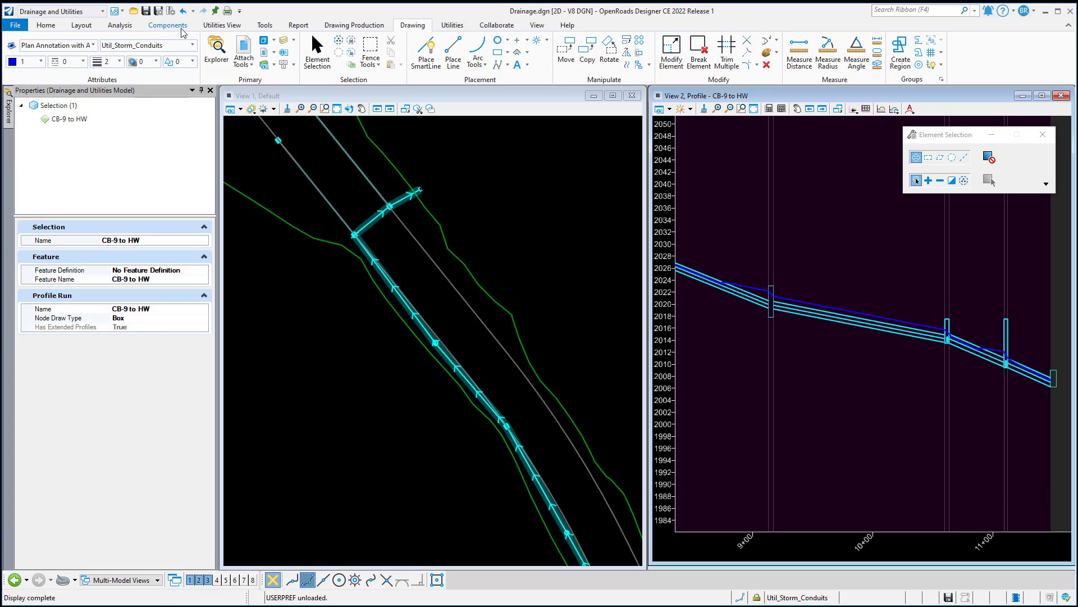
# Check the active scenario's calculation options in Compute Center and inspect the hydraulic grade line in the CB-9 to HW profile
pyautogui.click(119, 25)
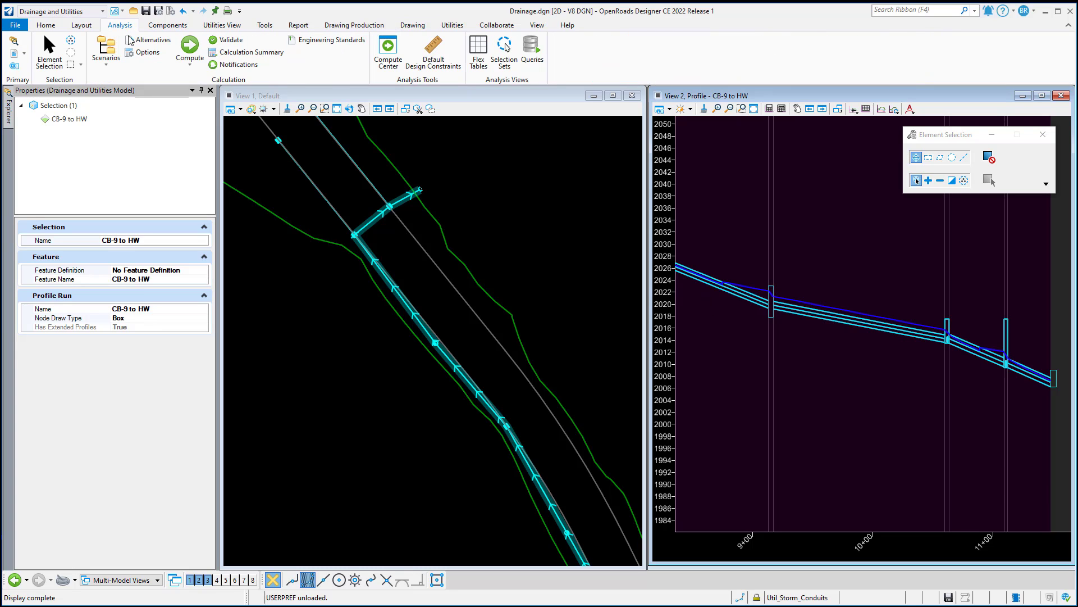
pyautogui.click(388, 49)
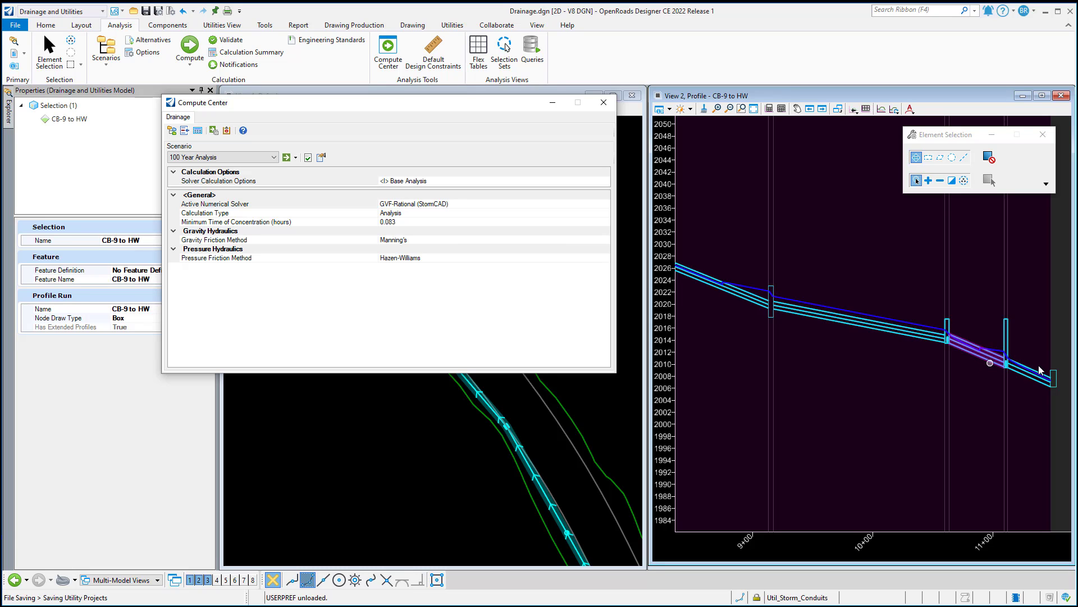
pyautogui.scroll(1, 1014, 361)
pyautogui.scroll(2, 1015, 361)
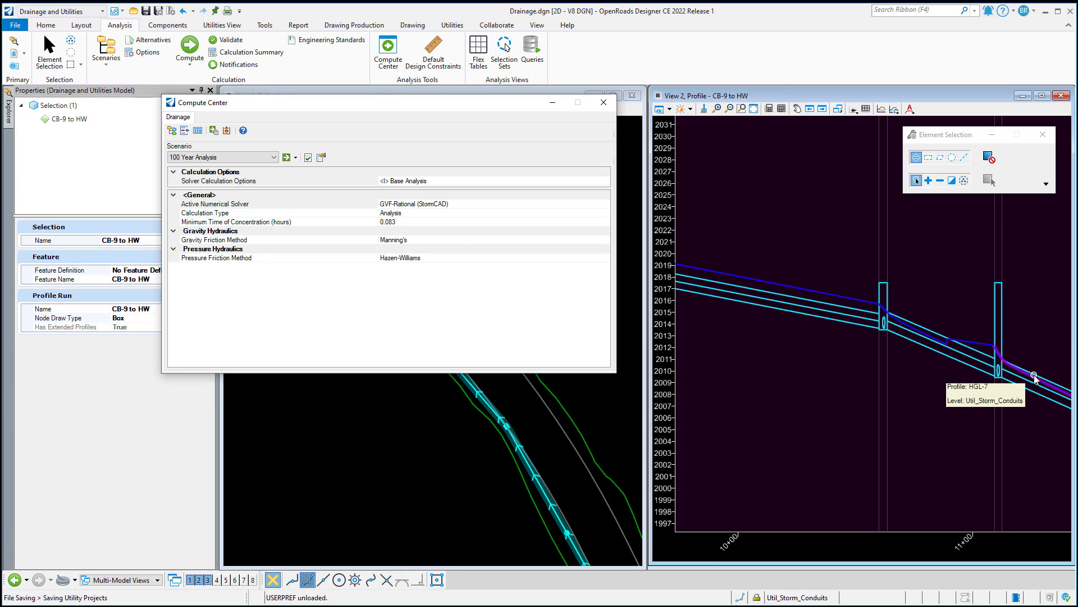
pyautogui.click(603, 102)
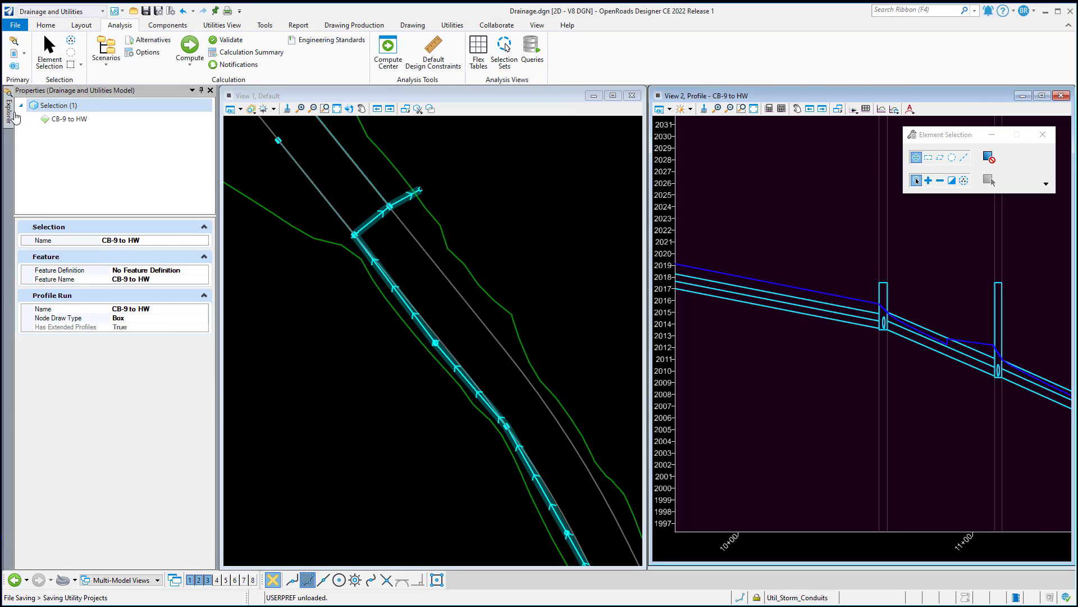
# Set Display HGL to False for the Storm Water (Concrete) feature definition under StormWater, Pipes, Circular
pyautogui.click(9, 112)
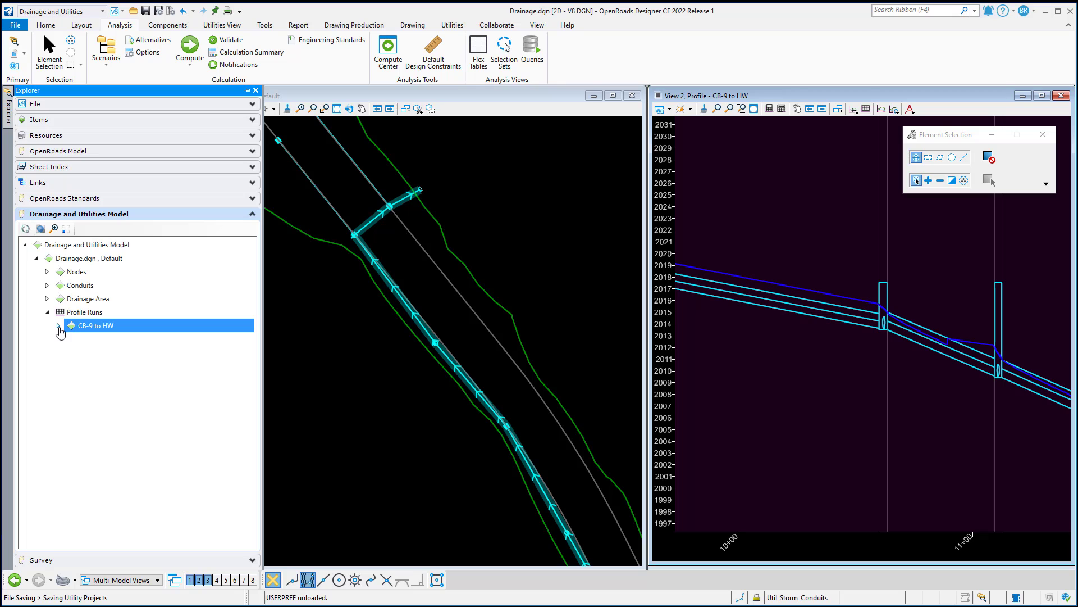
pyautogui.click(72, 198)
pyautogui.scroll(-4, 112, 458)
pyautogui.click(92, 404)
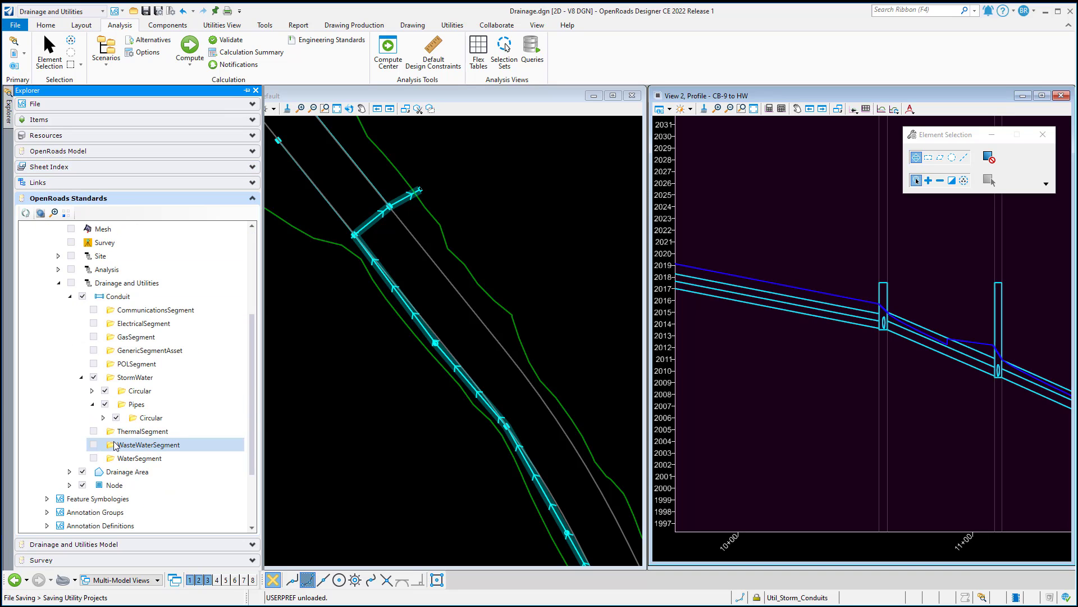
pyautogui.click(103, 417)
pyautogui.click(168, 430)
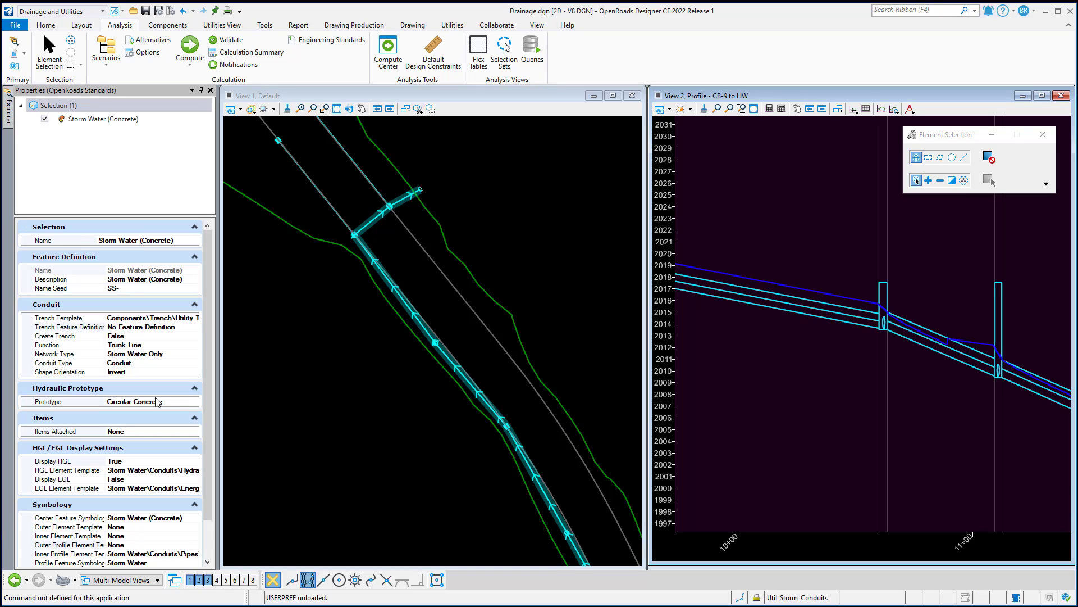
pyautogui.click(144, 461)
pyautogui.click(194, 461)
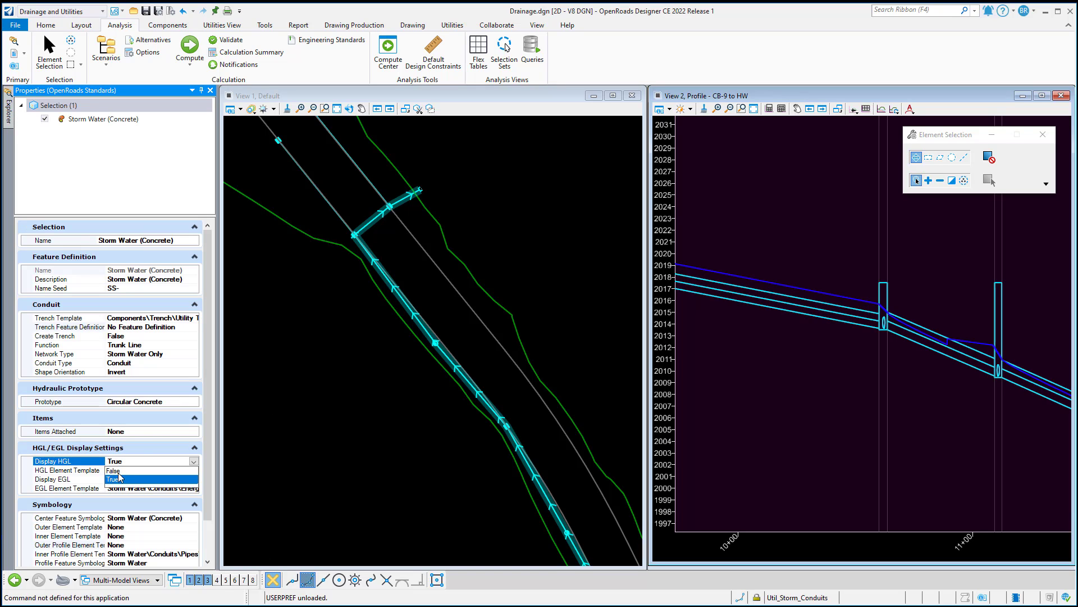
pyautogui.click(129, 479)
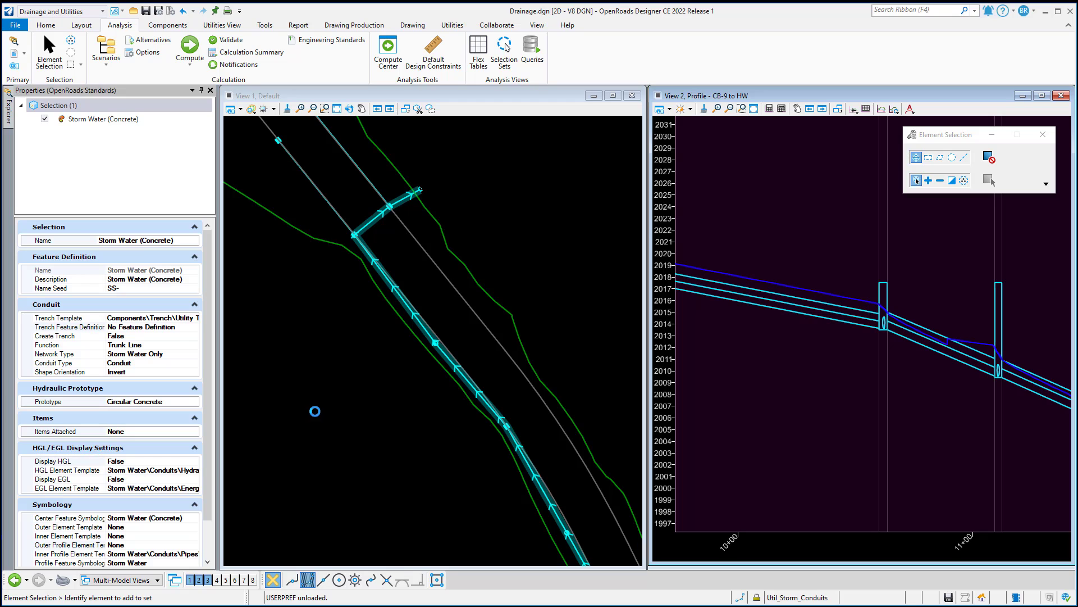
pyautogui.click(316, 410)
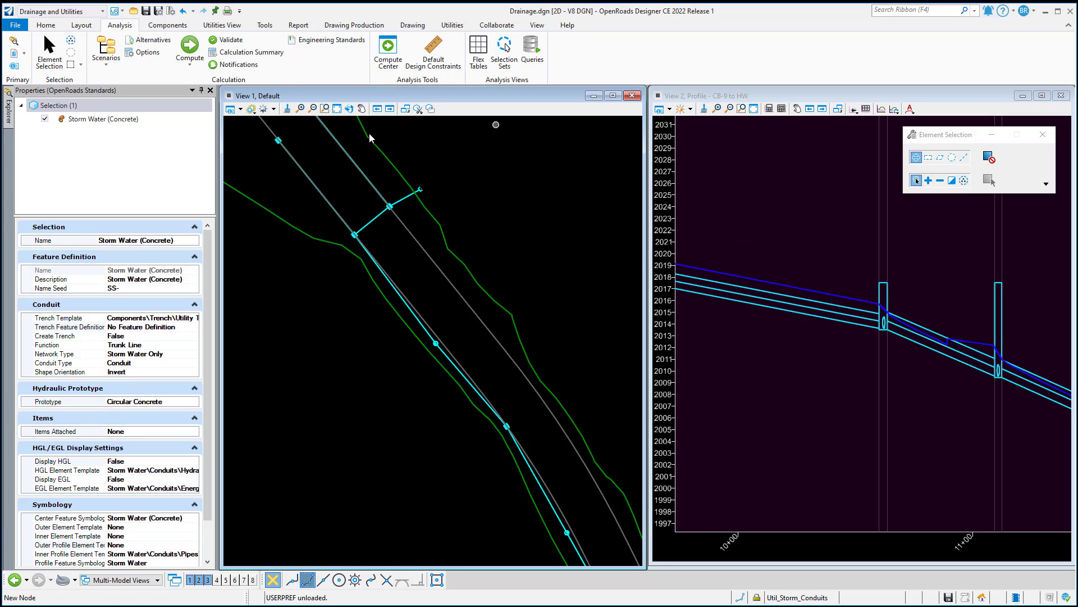
# Regenerate the CB-9 to HW profile run so it follows the changed HGL display setting
pyautogui.click(11, 114)
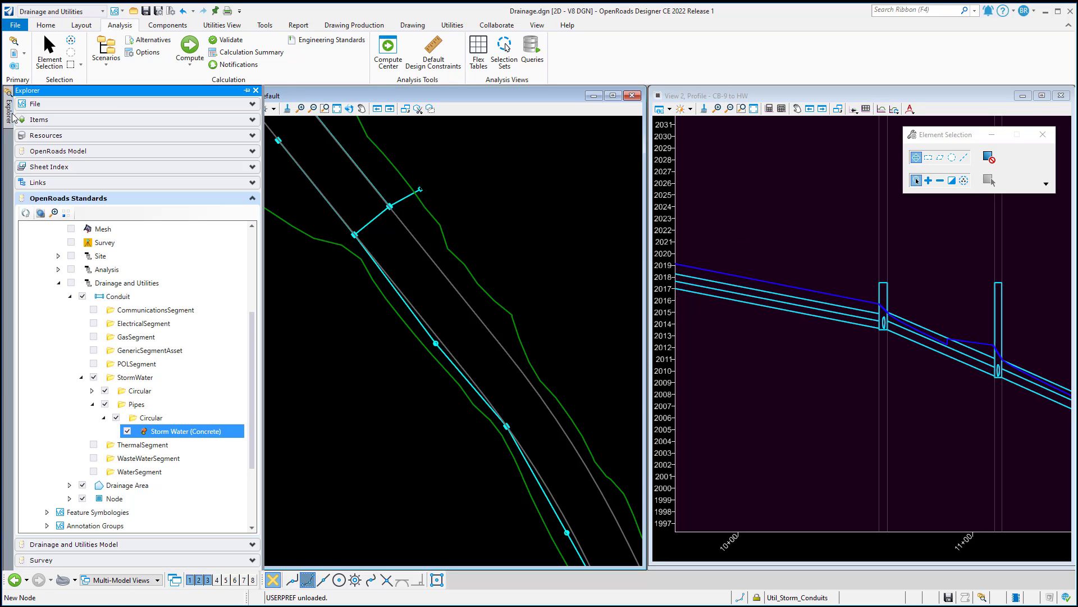
pyautogui.click(98, 542)
pyautogui.rightClick(94, 327)
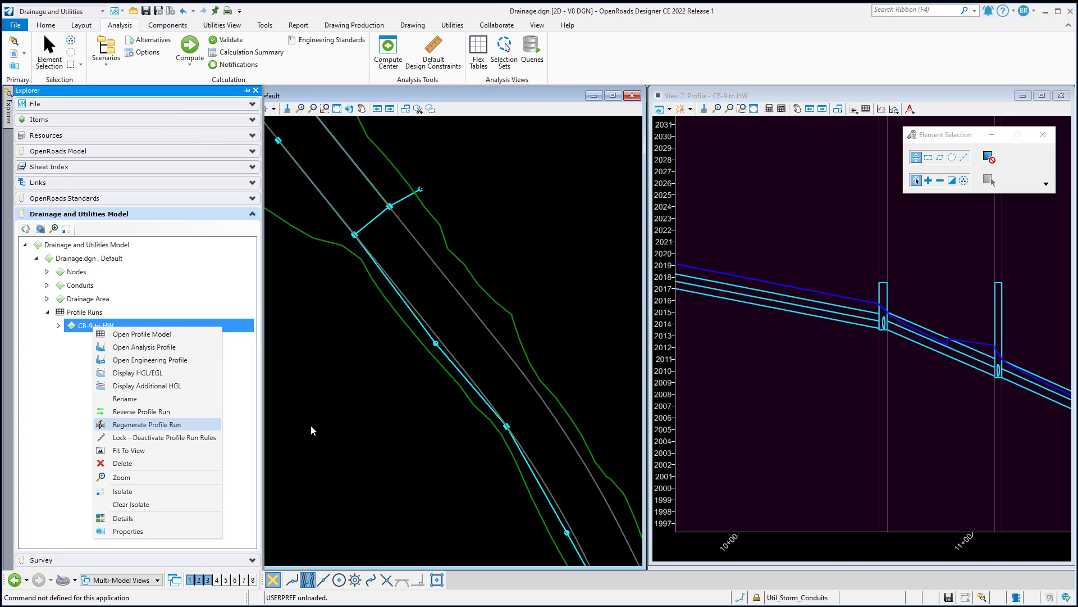
pyautogui.click(372, 410)
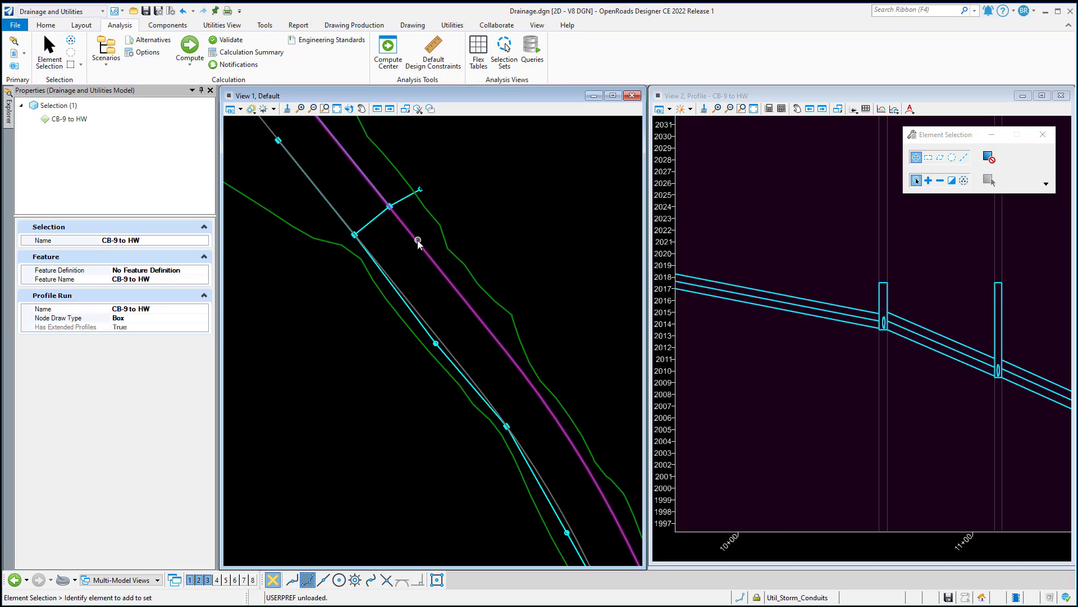
# Review the commands available for the CB-9 to HW profile run and open the list of drainage scenarios
pyautogui.rightClick(69, 120)
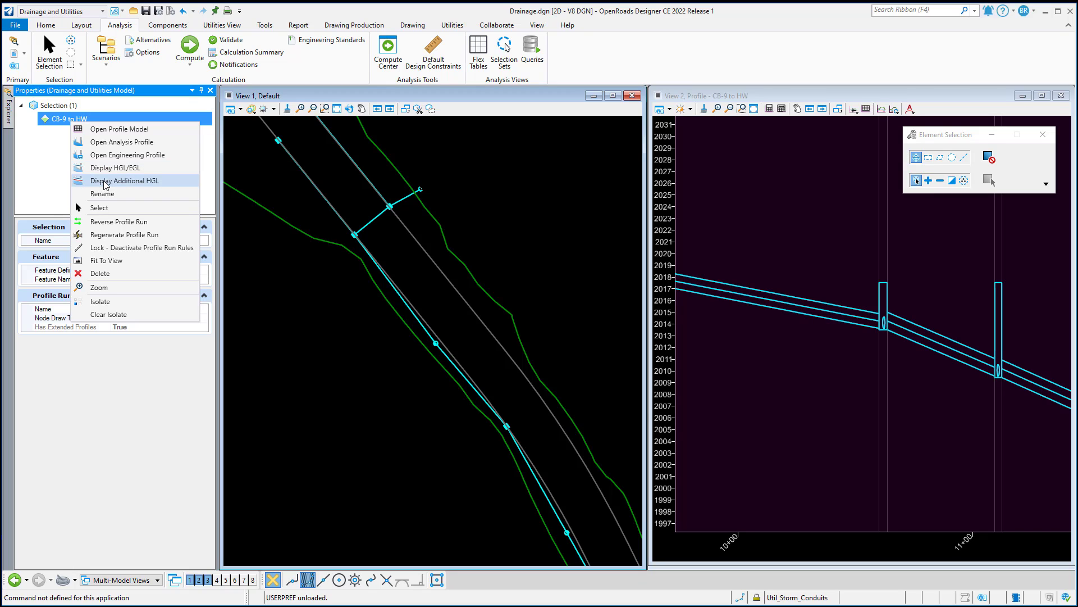
pyautogui.click(111, 45)
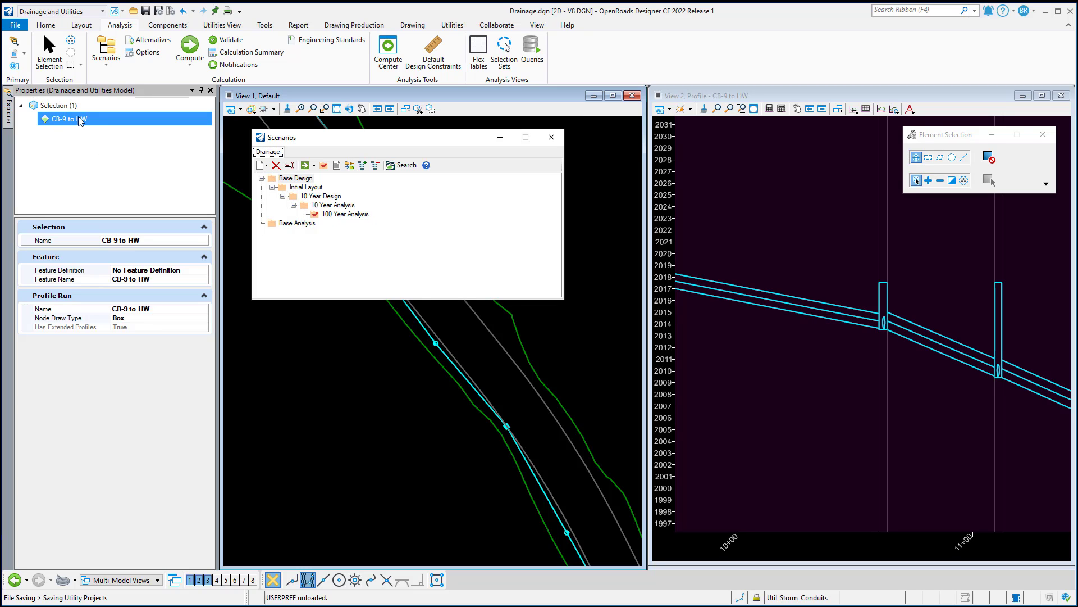
# Examine the Hydraulic Grade Line-100 and Hydraulic Grade Line element templates under Storm Water, Conduits in Drainage.dgn
pyautogui.click(43, 26)
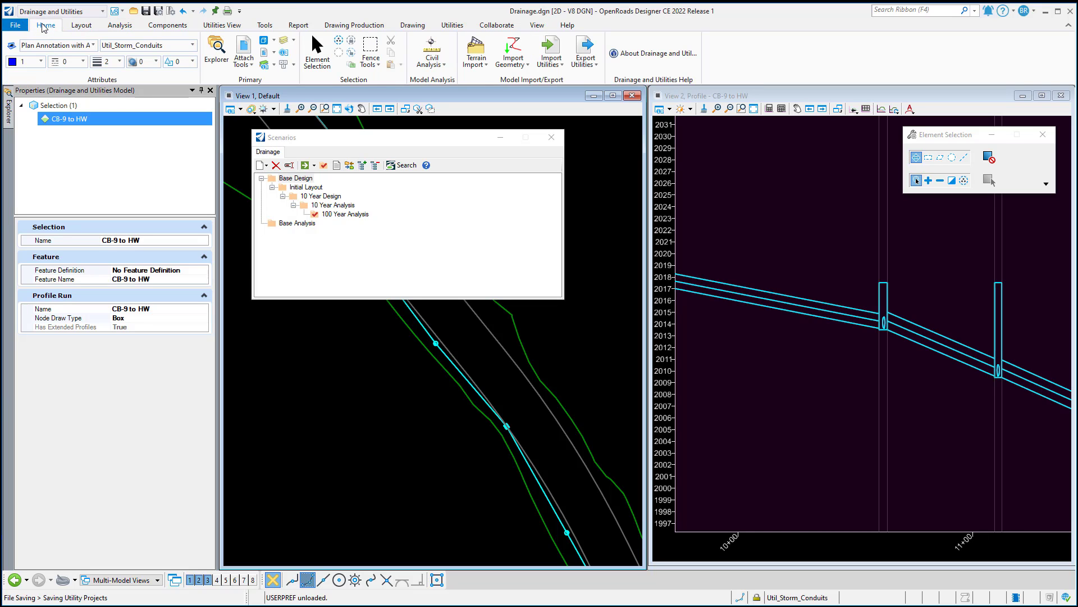
pyautogui.click(93, 46)
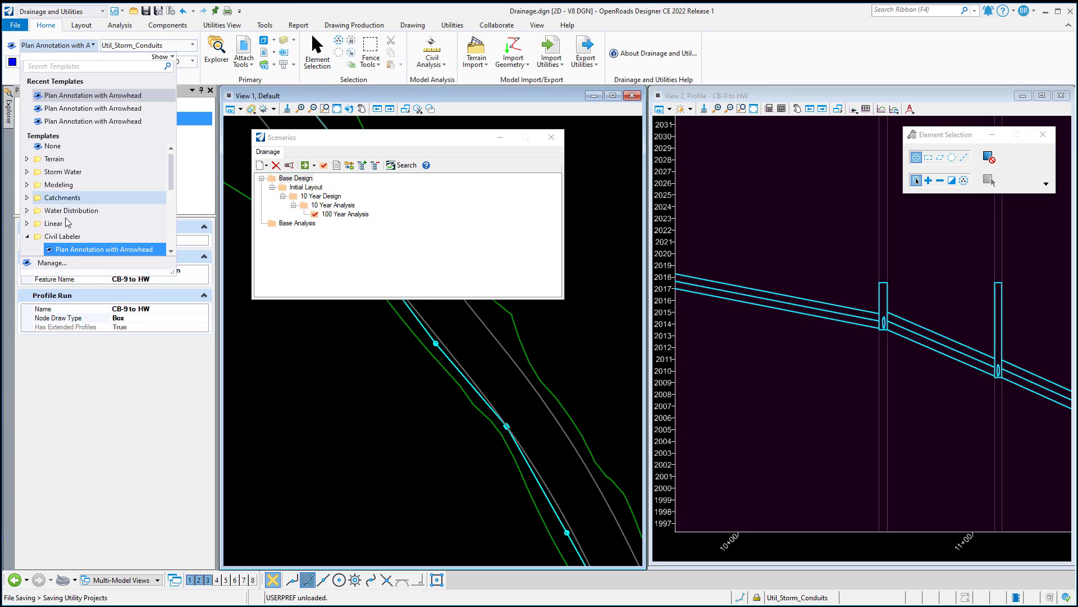
pyautogui.click(53, 263)
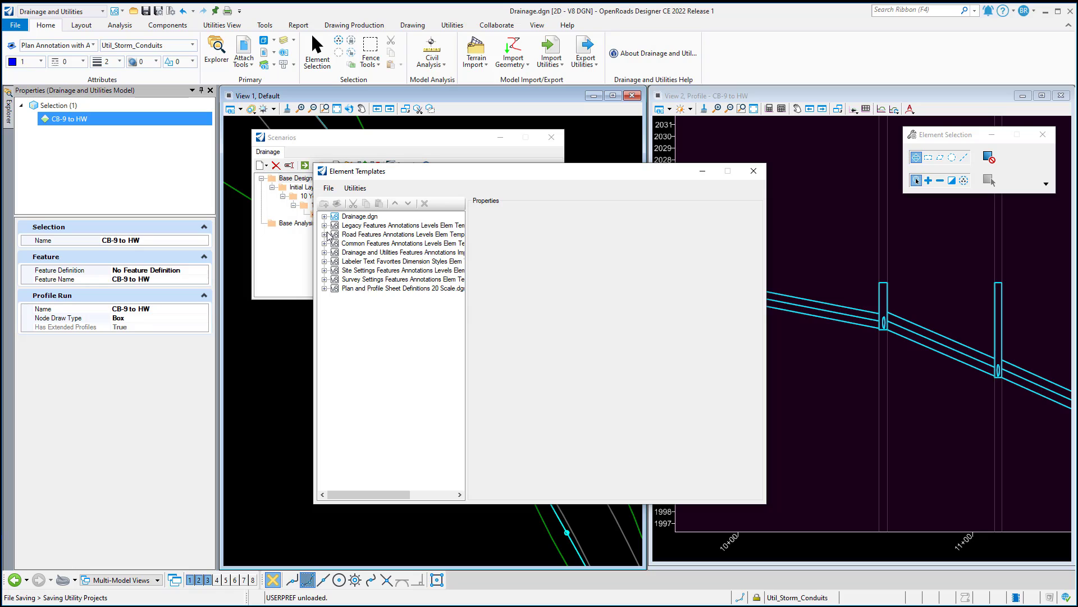
pyautogui.click(324, 217)
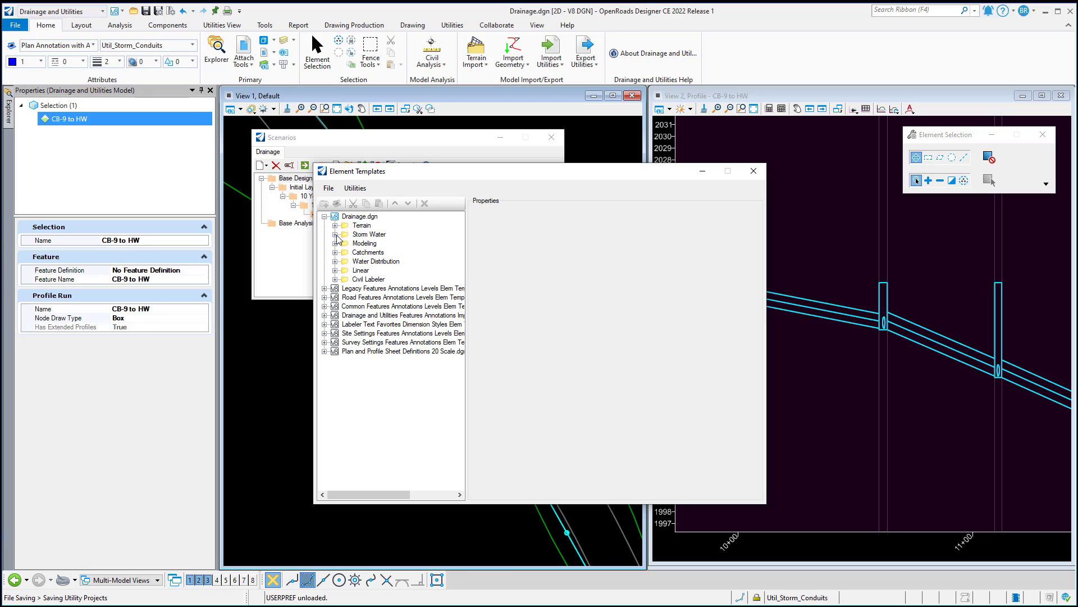
pyautogui.click(336, 235)
pyautogui.click(346, 253)
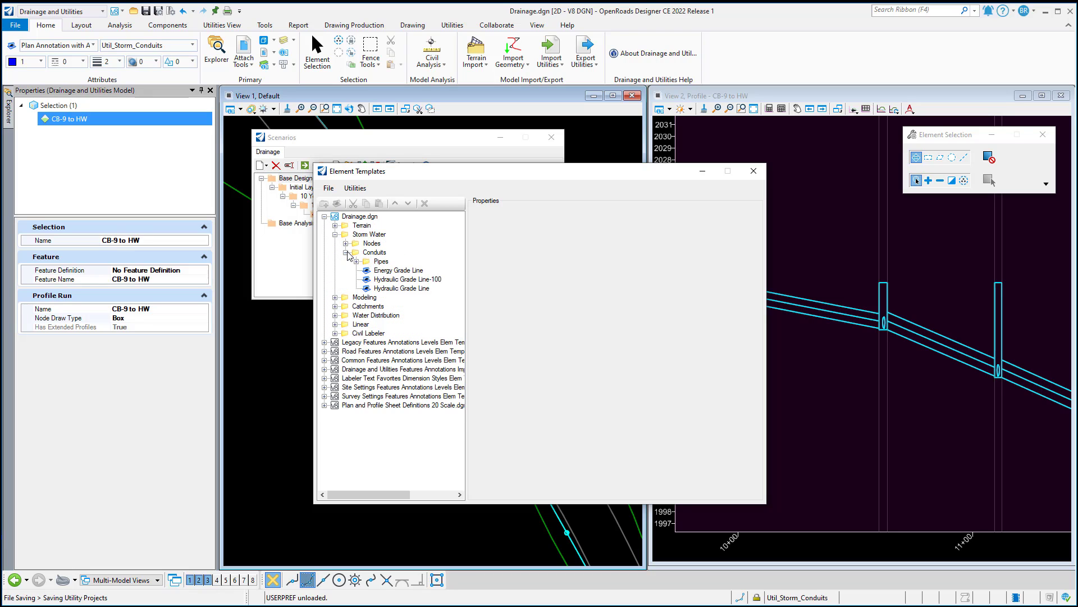
pyautogui.click(415, 281)
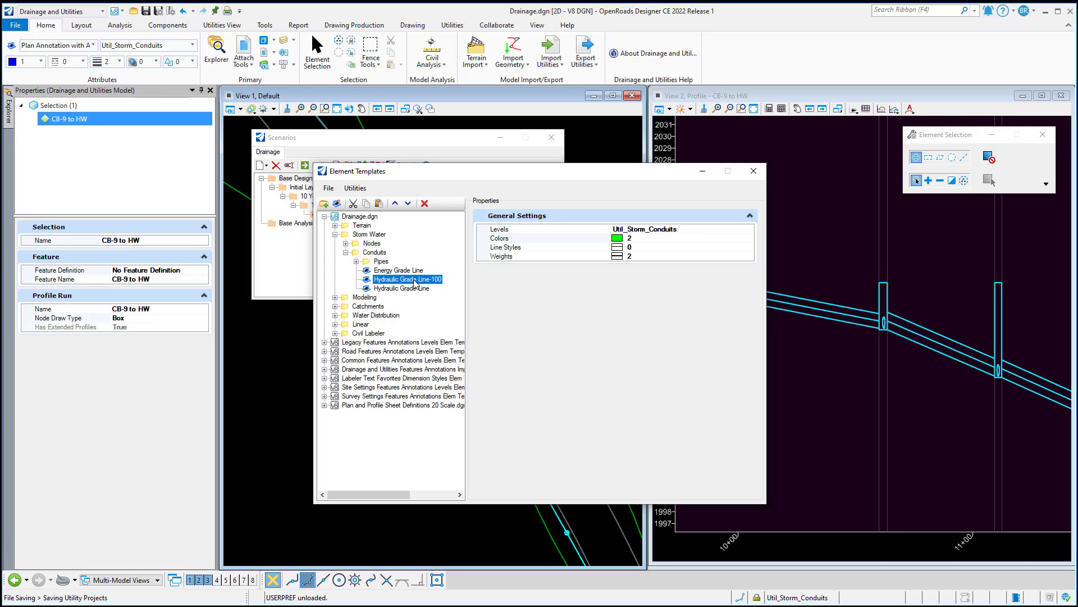
pyautogui.click(413, 289)
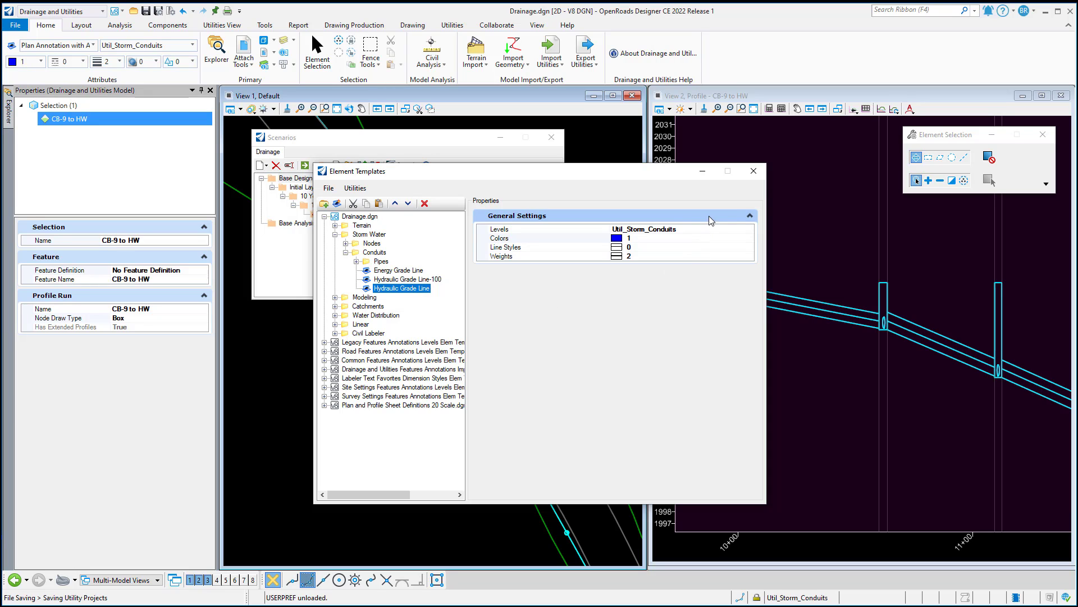
# Close the element templates and examine the Hydraulic Grade Line and Hydraulic Grade Line- 100 feature symbologies under Profile, Conduit in Drainage.dgn
pyautogui.click(754, 172)
pyautogui.moveTo(9, 124)
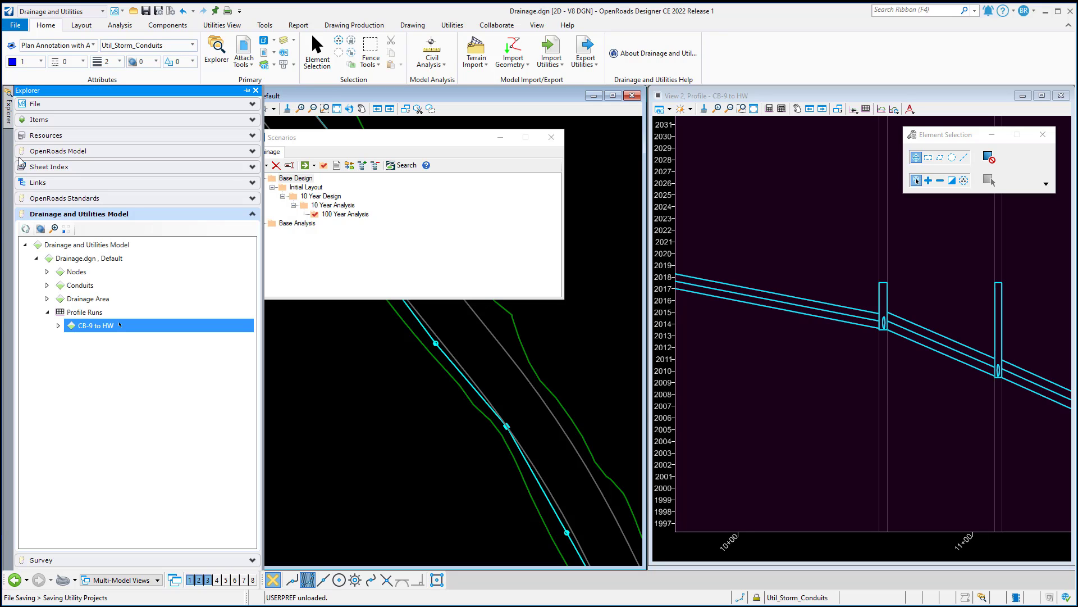
pyautogui.click(67, 194)
pyautogui.scroll(-6, 56, 284)
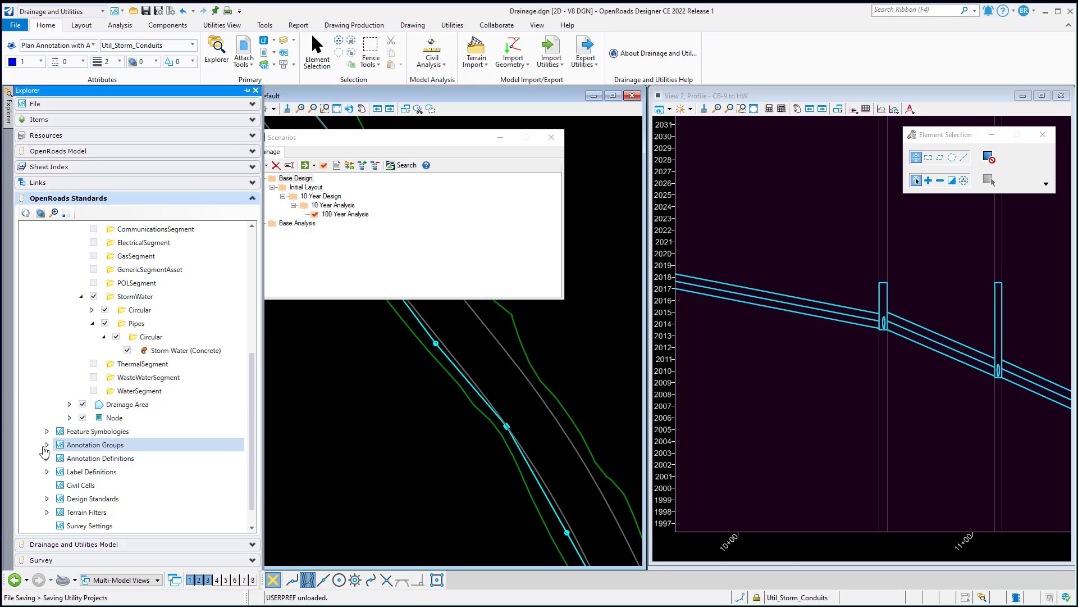
pyautogui.click(47, 431)
pyautogui.scroll(-2, 66, 384)
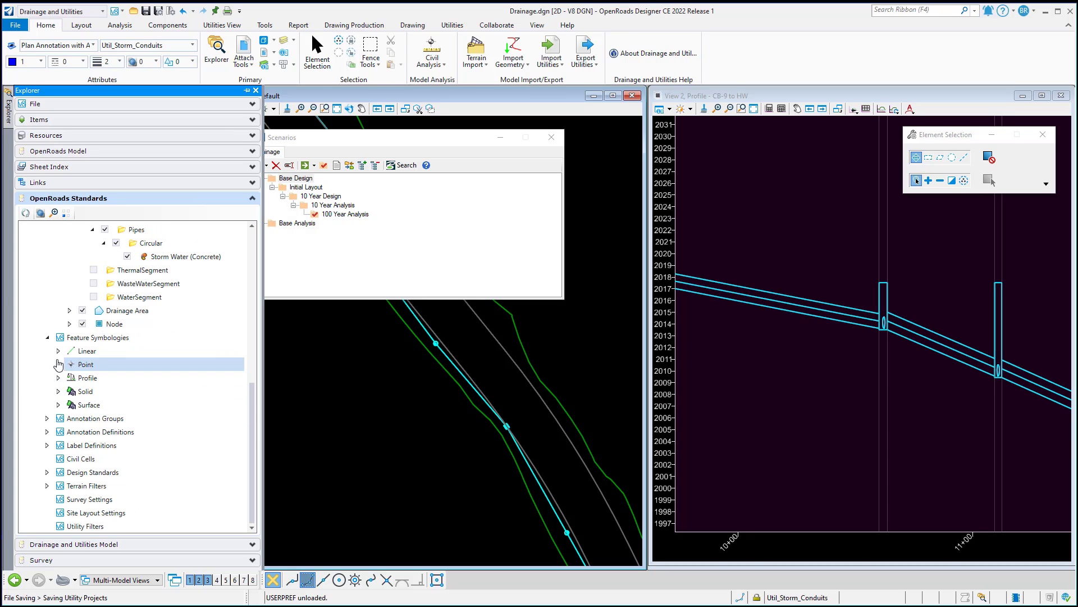
pyautogui.click(58, 378)
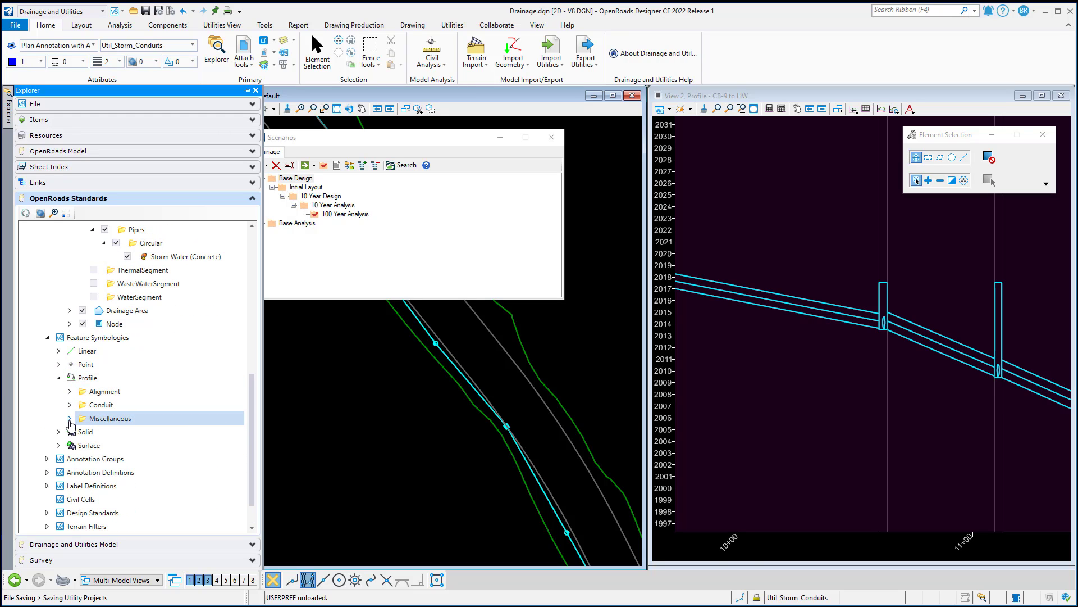
pyautogui.click(69, 405)
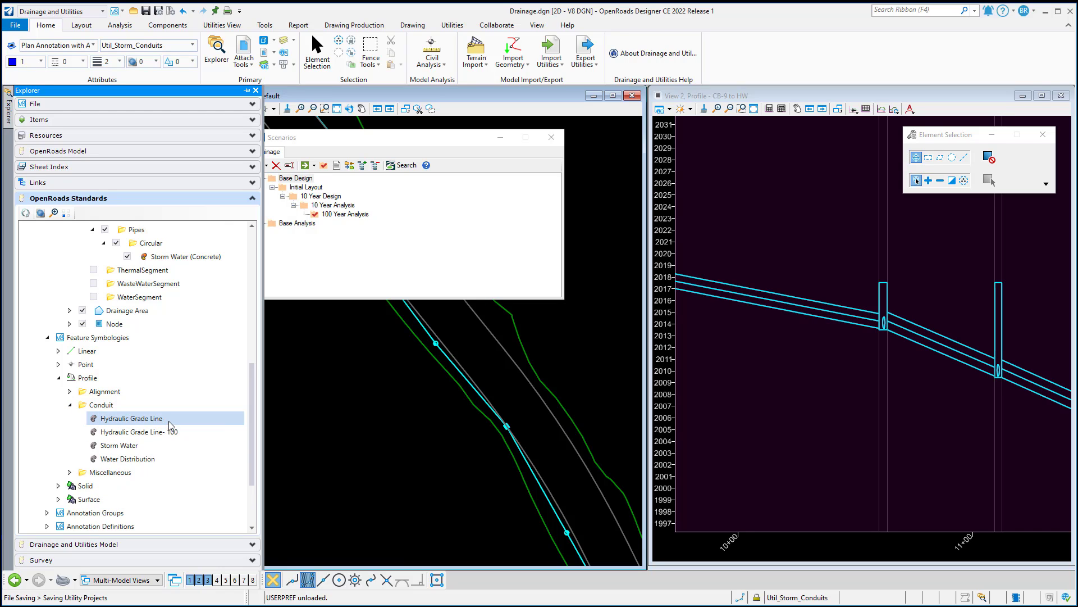
pyautogui.click(141, 423)
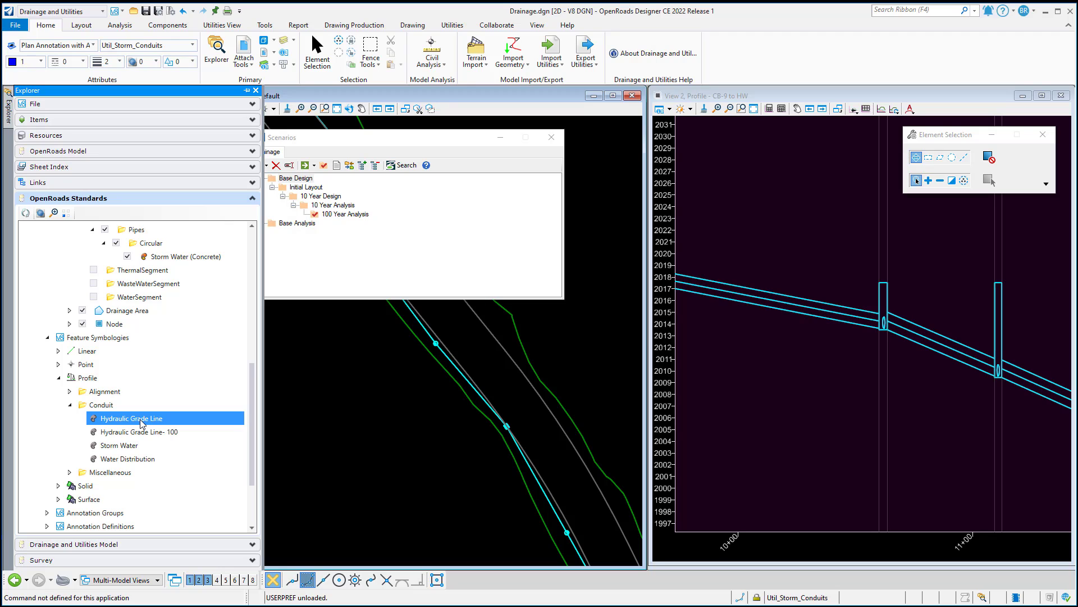
pyautogui.click(144, 433)
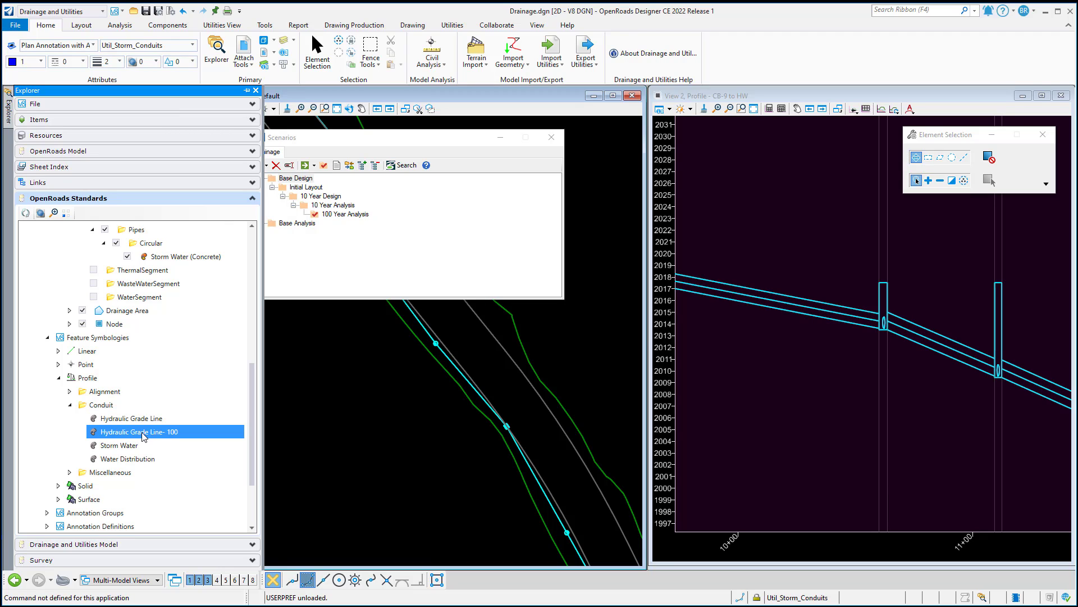
pyautogui.click(392, 405)
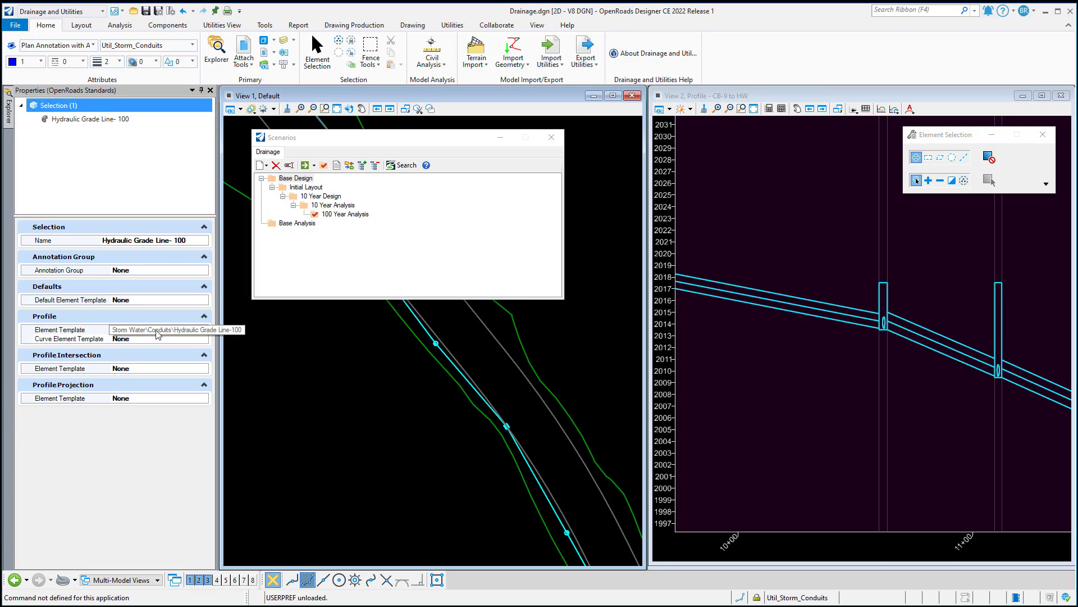
# Examine the Hydraulic Grade Line - 10 and Hydraulic Grade Line - 100 feature definitions under Linear, Hydraulic Grade Line in Drainage.dgn
pyautogui.moveTo(9, 110)
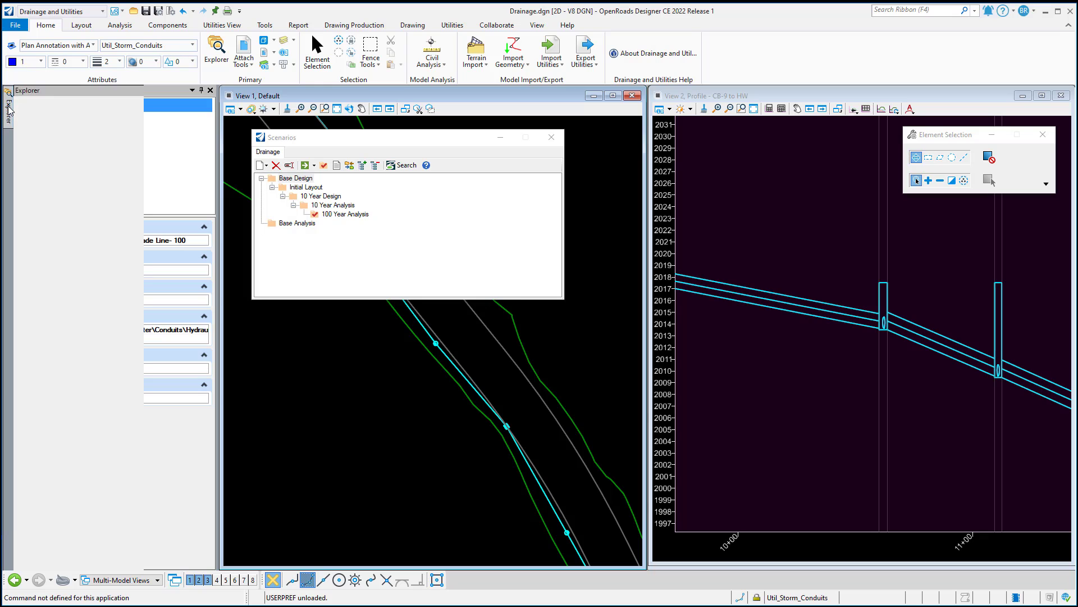
pyautogui.scroll(-4, 87, 291)
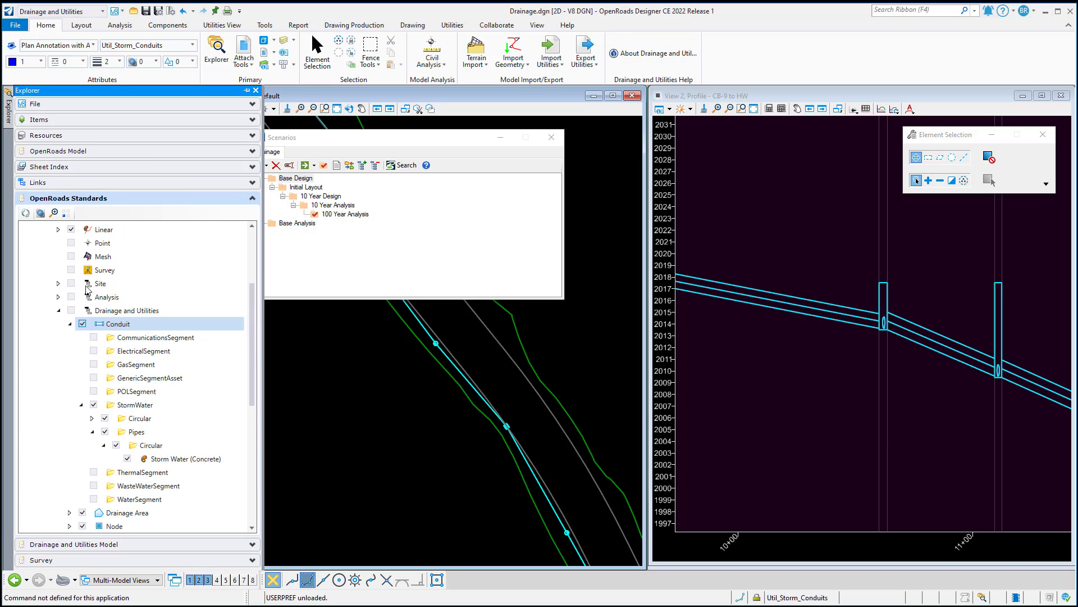
pyautogui.scroll(1, 86, 286)
pyautogui.click(58, 271)
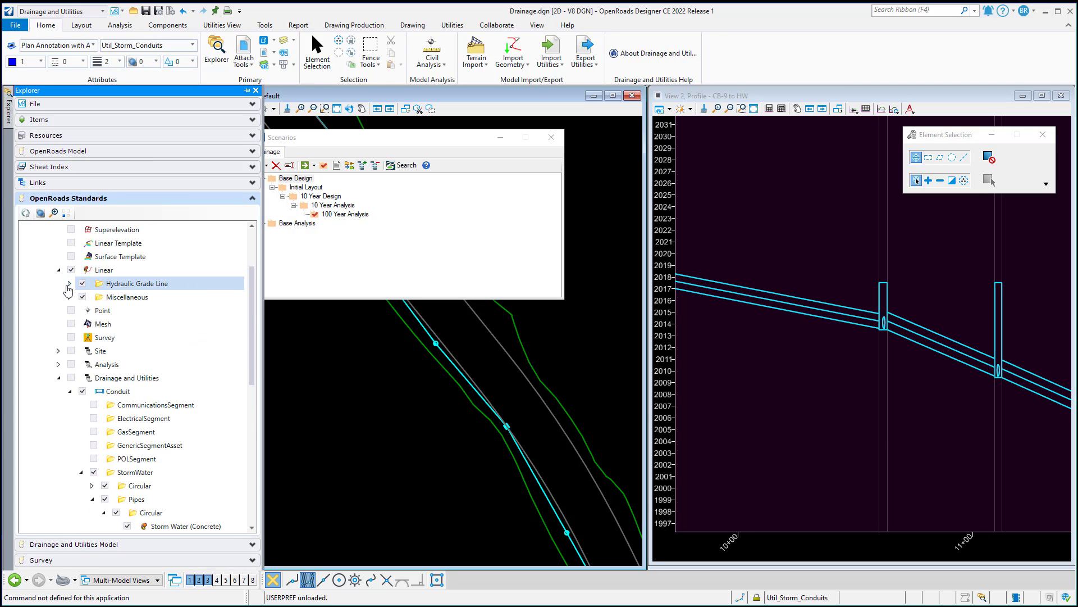
pyautogui.click(69, 284)
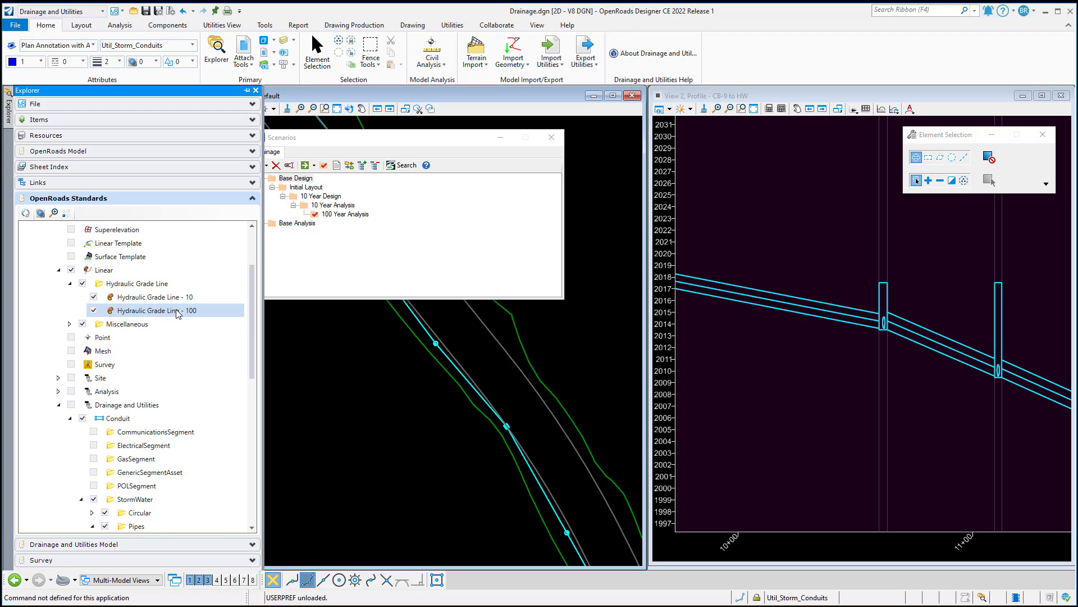
pyautogui.click(177, 314)
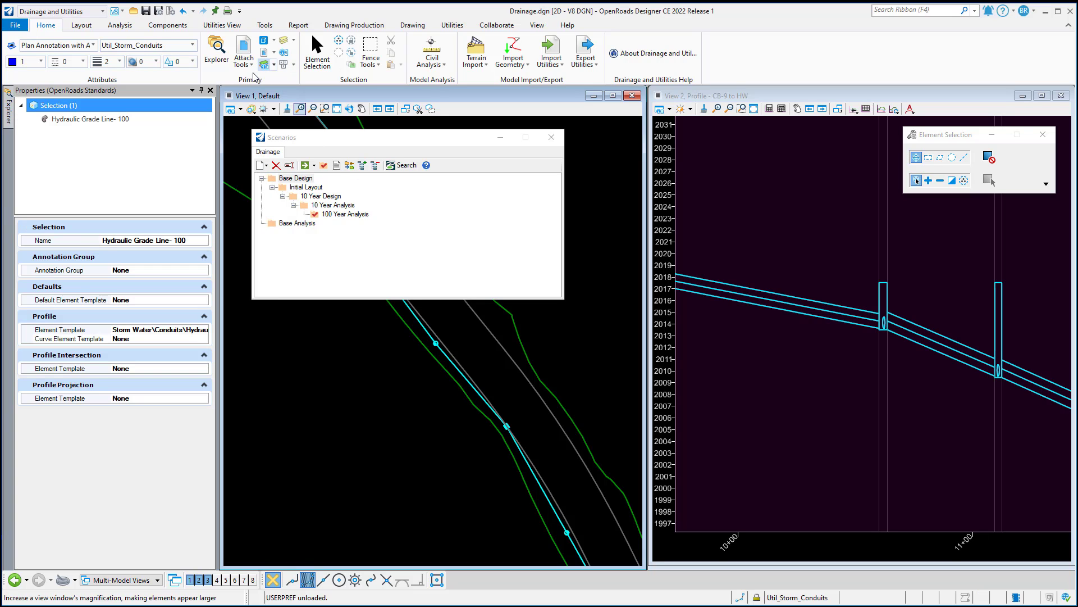
# Display an additional HGL on the CB-9 to HW profile run for 100 Year Analysis, with feature definition Hydraulic Grade Line - 100 and prefix HGL-100
pyautogui.moveTo(9, 108)
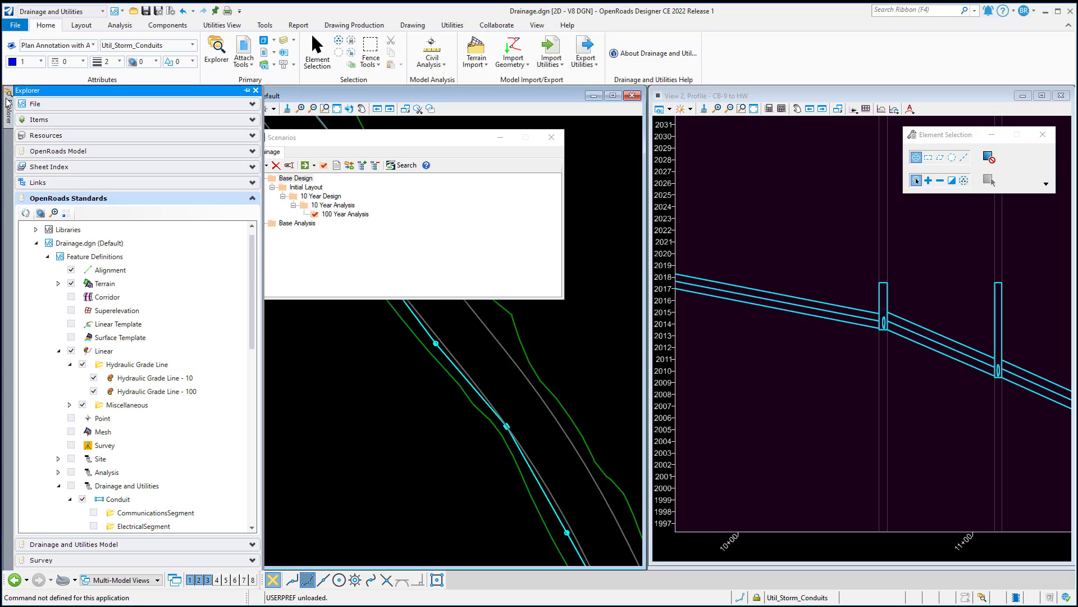
pyautogui.click(74, 546)
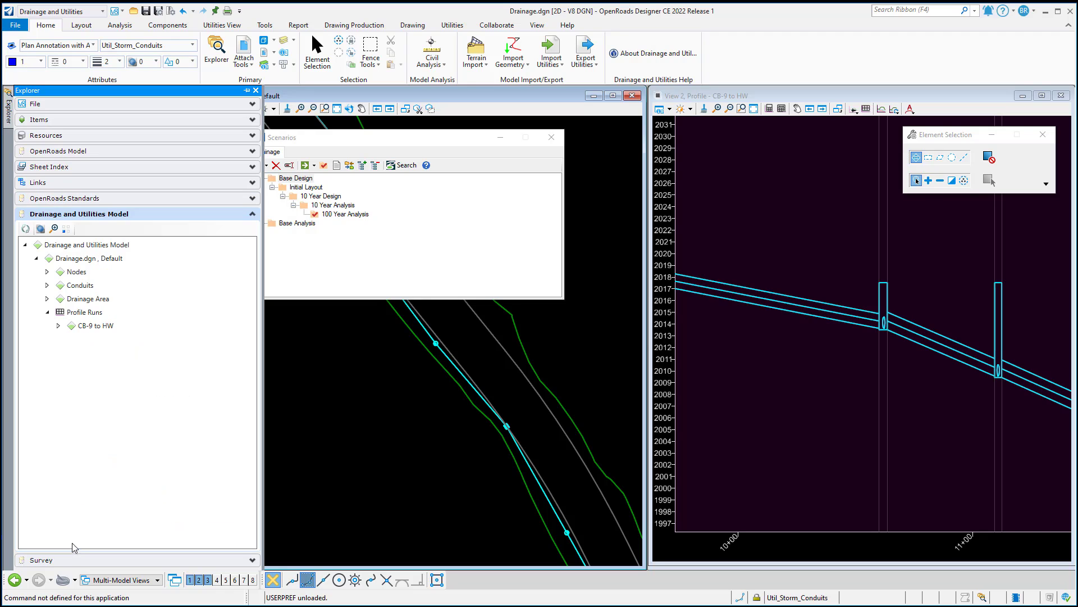
pyautogui.rightClick(85, 327)
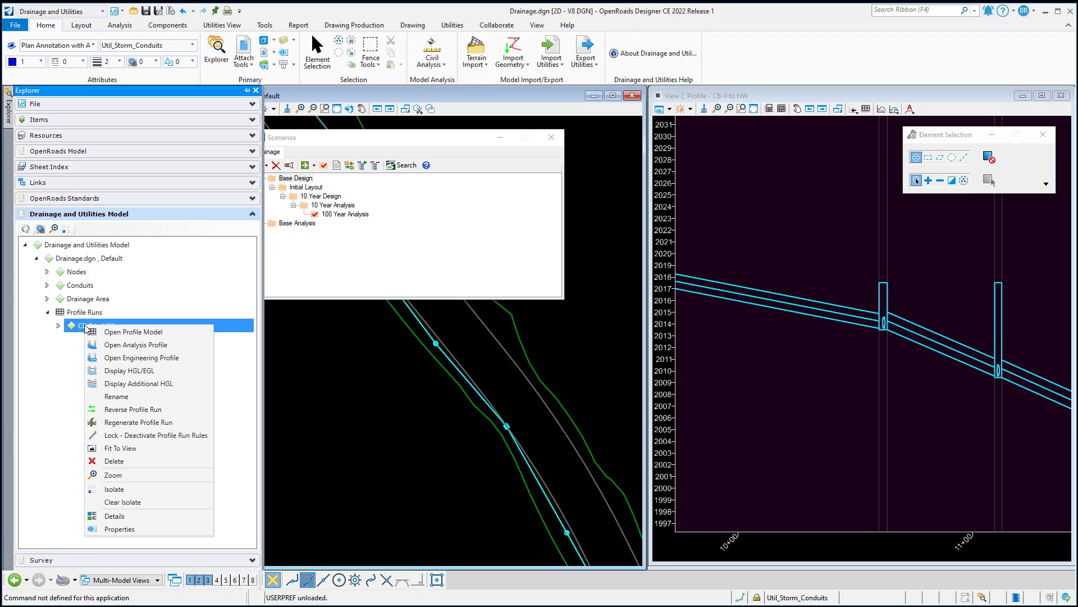
pyautogui.click(139, 385)
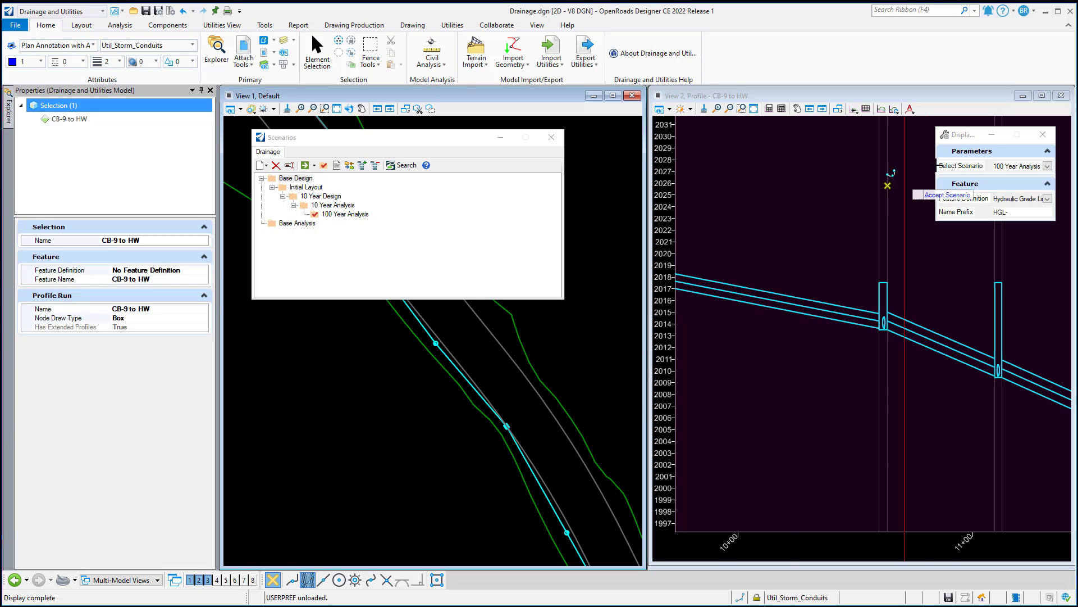
pyautogui.moveTo(973, 137); pyautogui.dragTo(775, 141)
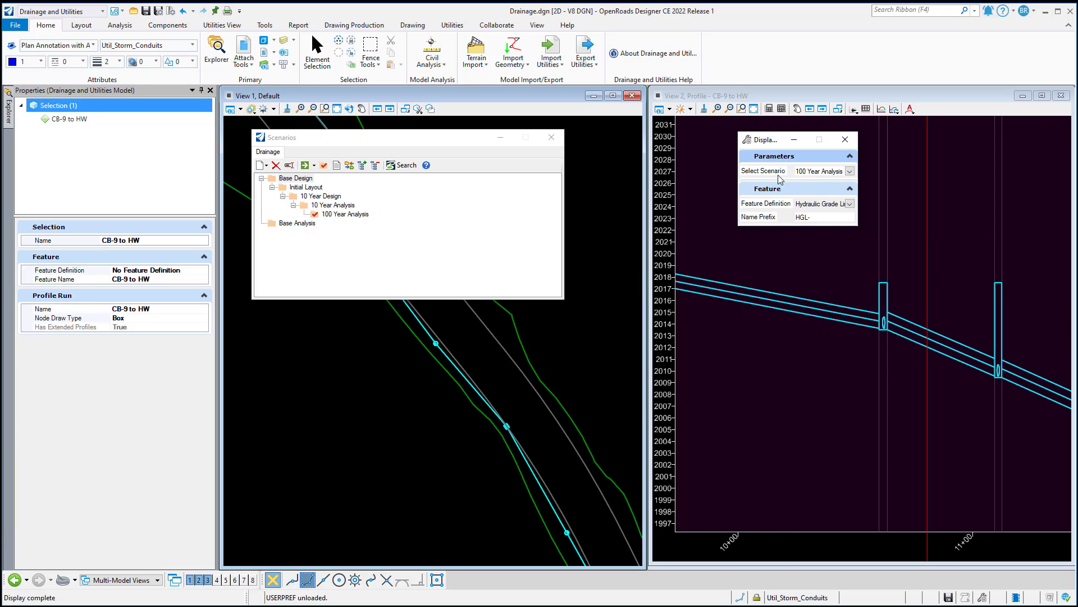
pyautogui.click(850, 204)
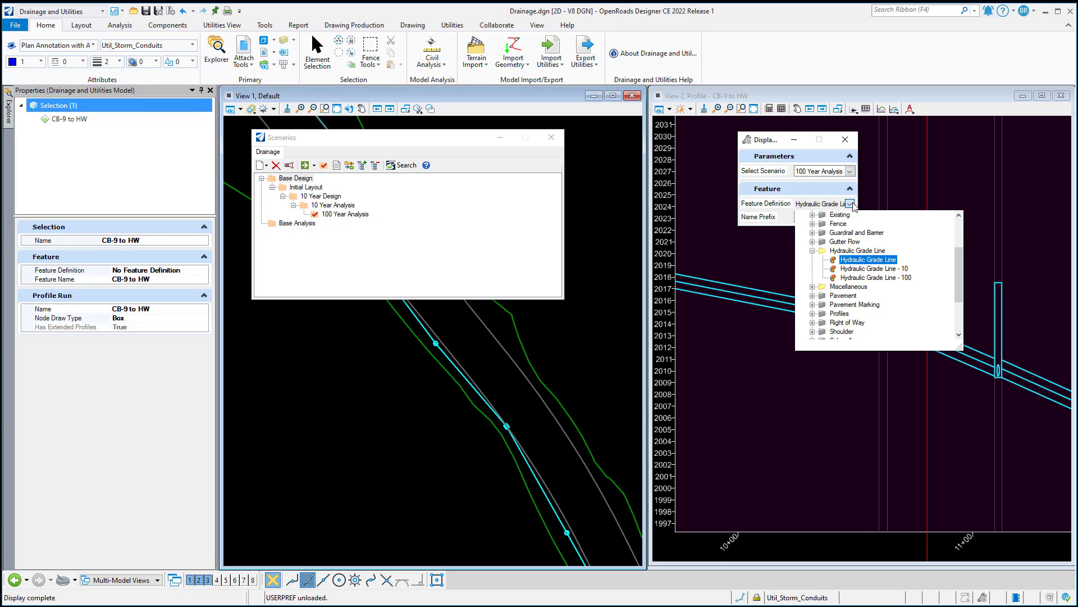
pyautogui.click(866, 277)
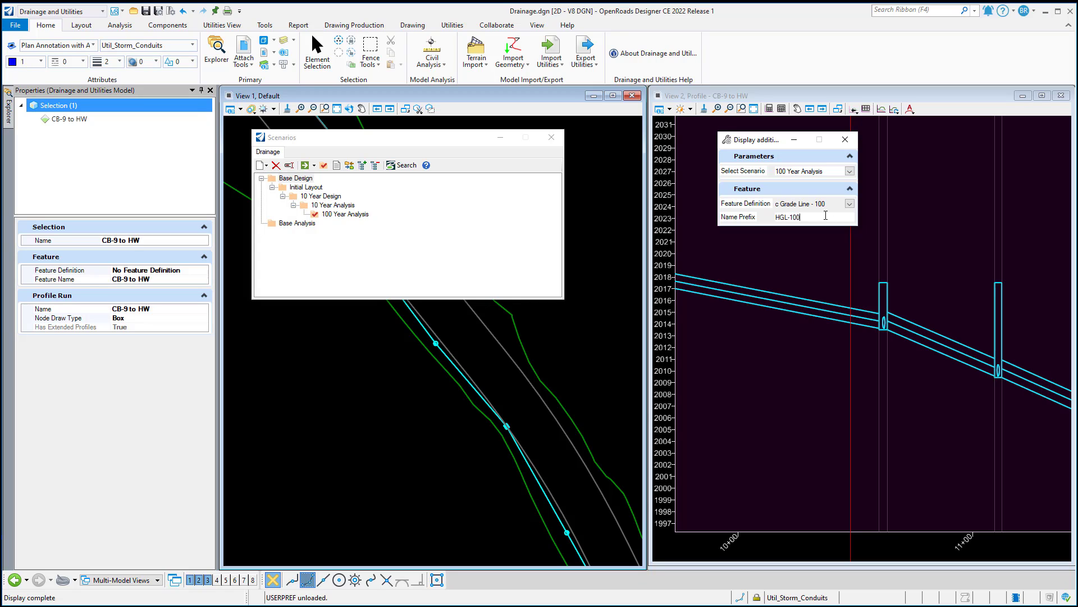
pyautogui.press('Tab')
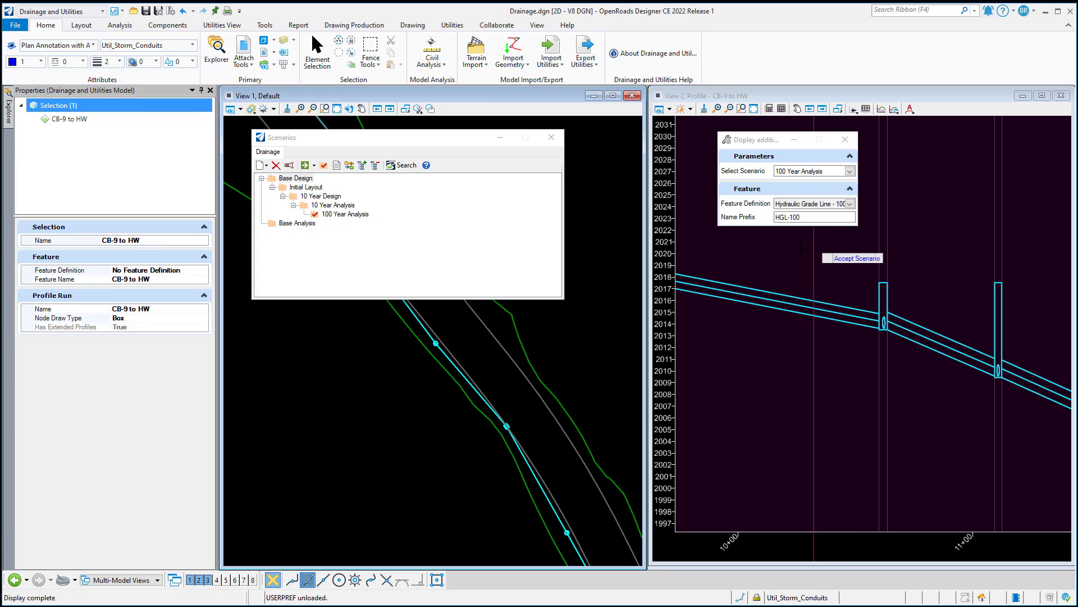
pyautogui.click(802, 249)
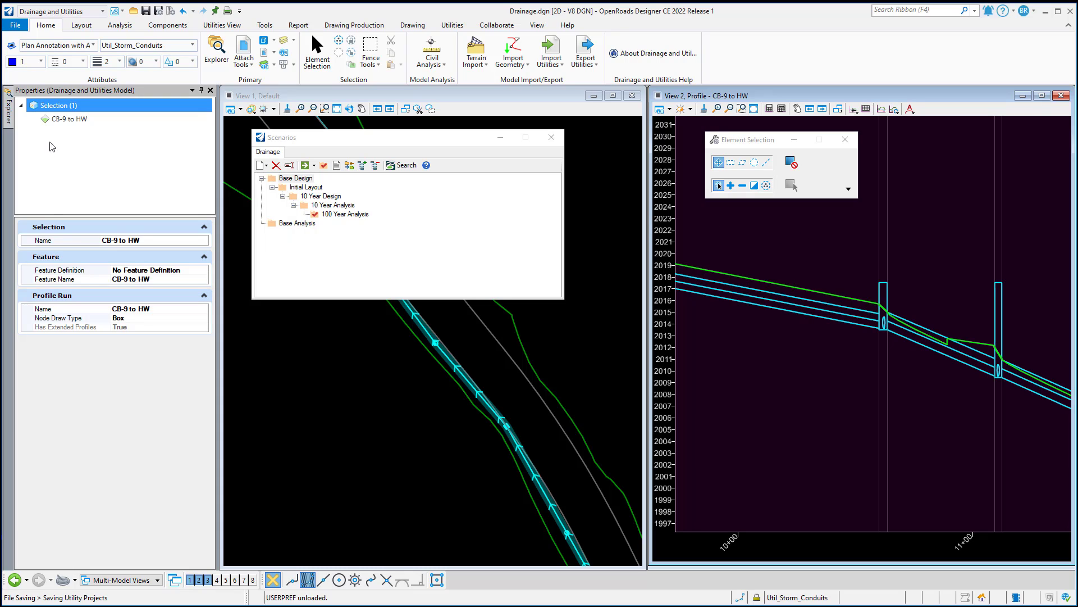
# Display an additional HGL on CB-9 to HW for 10 Year Analysis, using Hydraulic Grade Line - 10 and prefix HGL-10, and save the file
pyautogui.click(67, 119)
pyautogui.rightClick(69, 120)
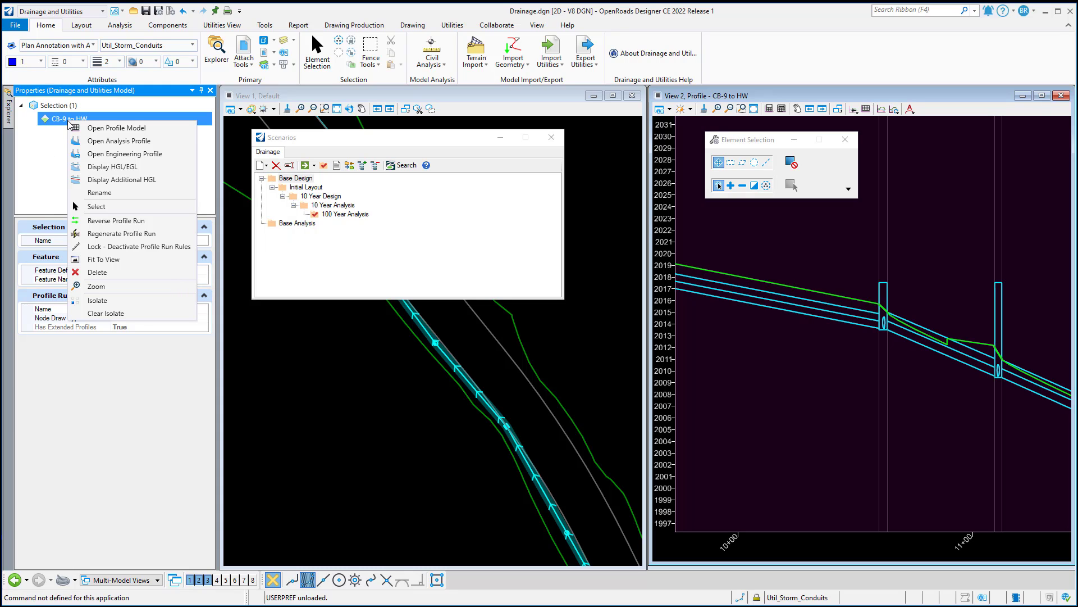
pyautogui.click(133, 181)
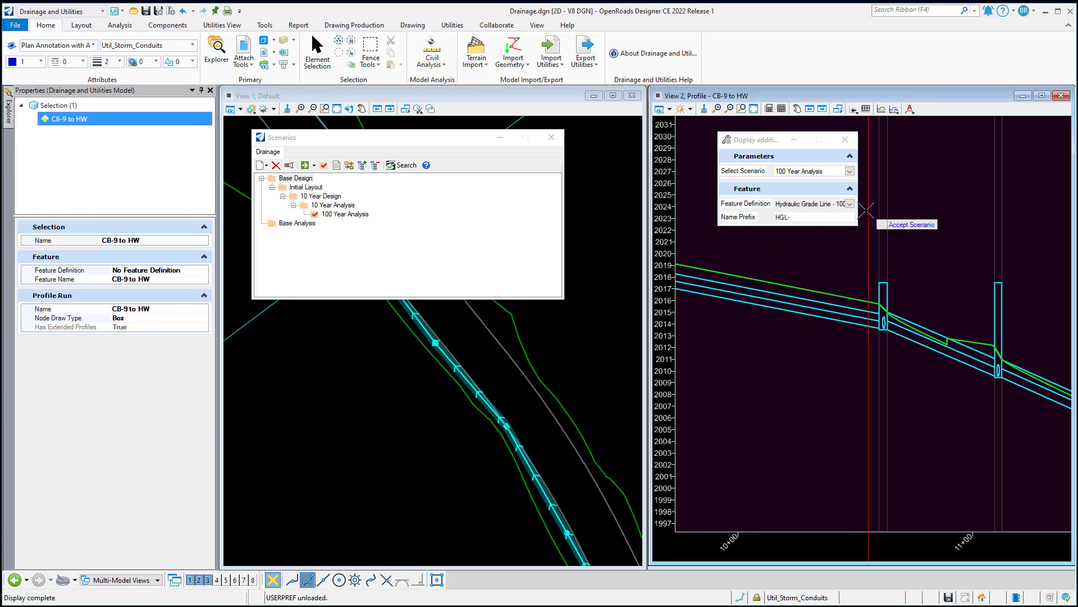
pyautogui.click(850, 171)
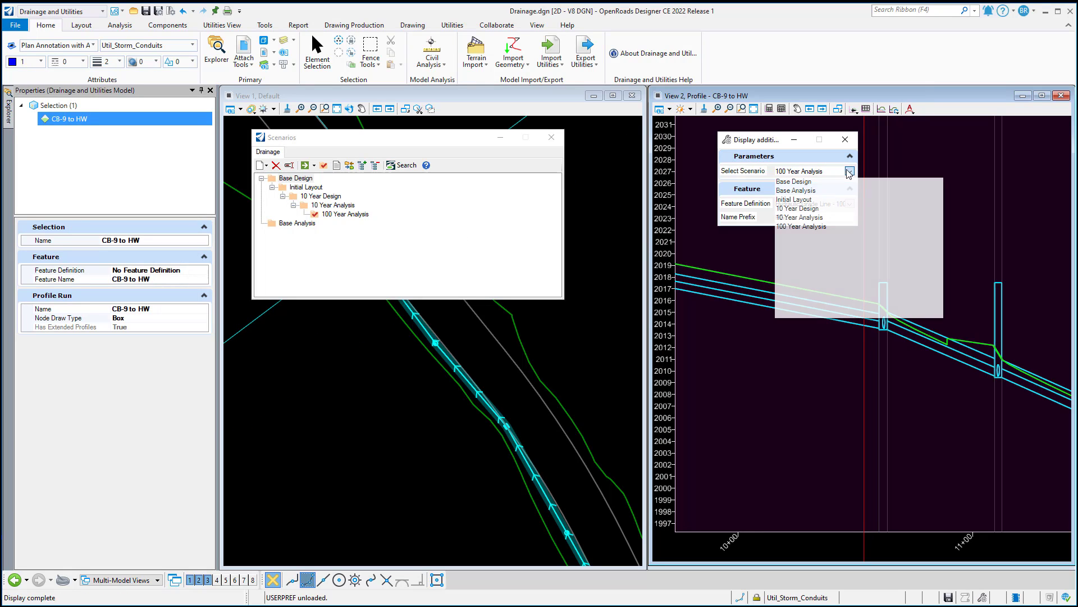
pyautogui.click(801, 218)
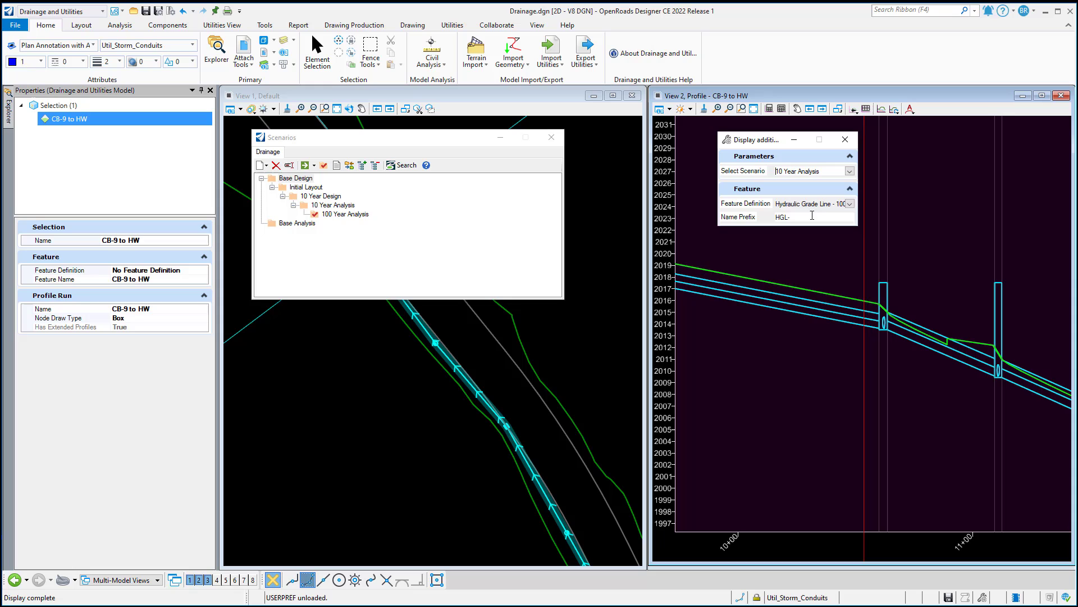
pyautogui.click(850, 203)
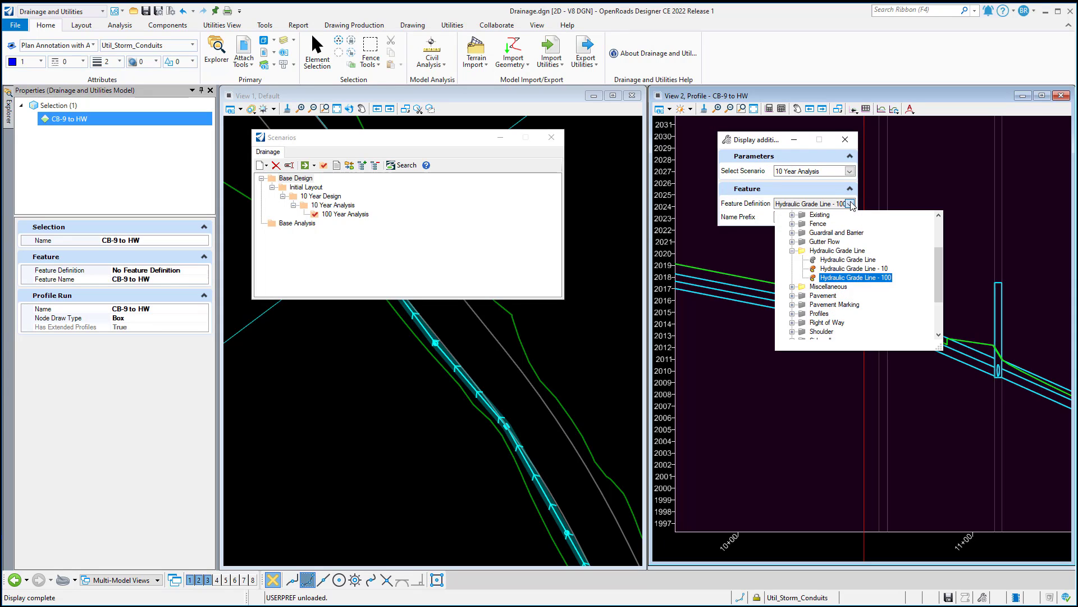
pyautogui.click(849, 269)
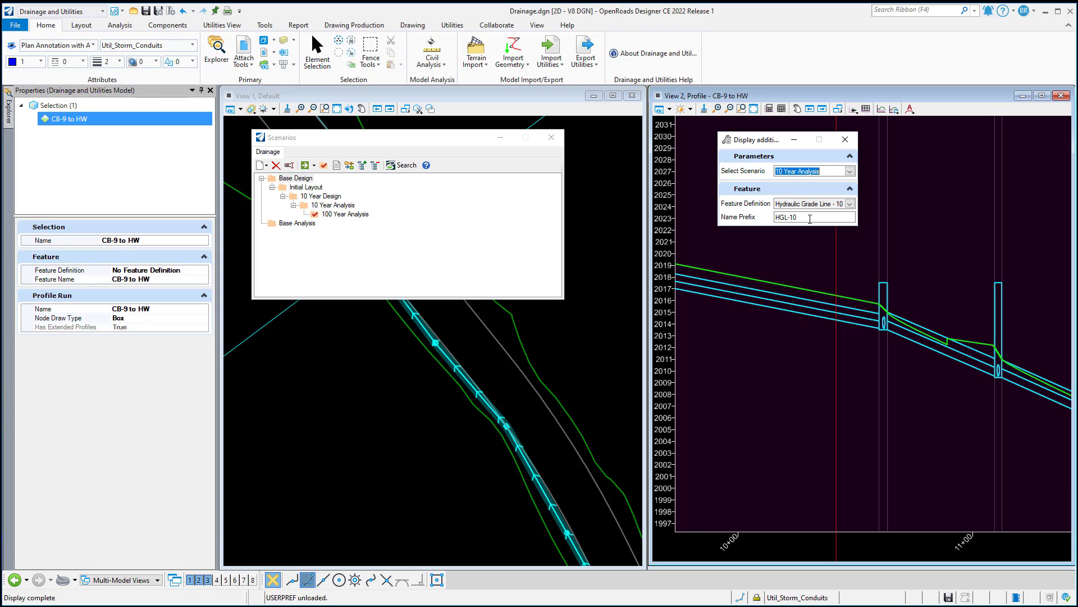
pyautogui.click(821, 268)
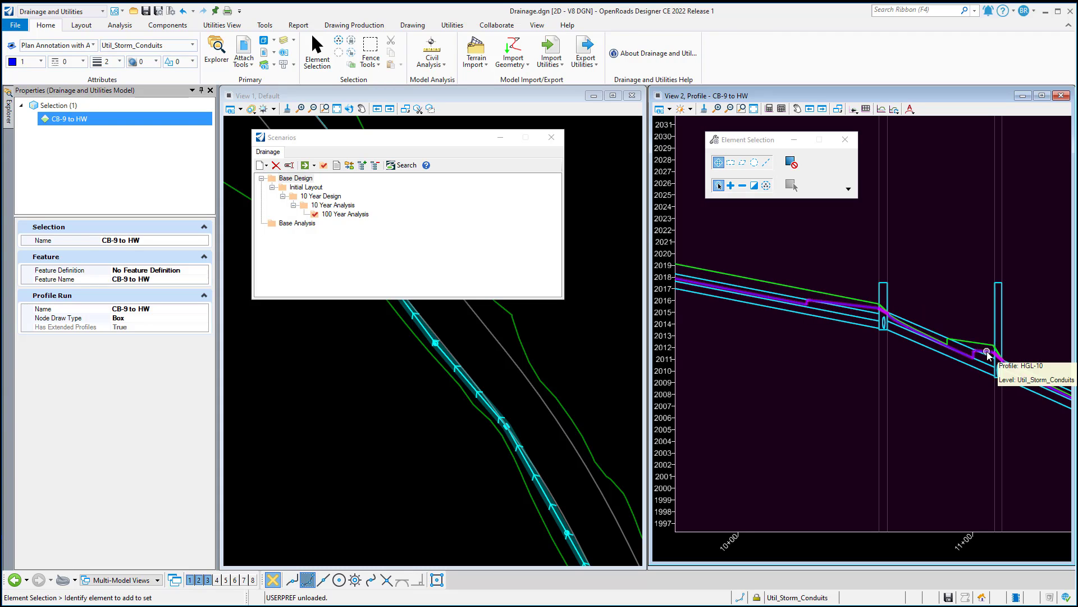
pyautogui.scroll(-2, 770, 363)
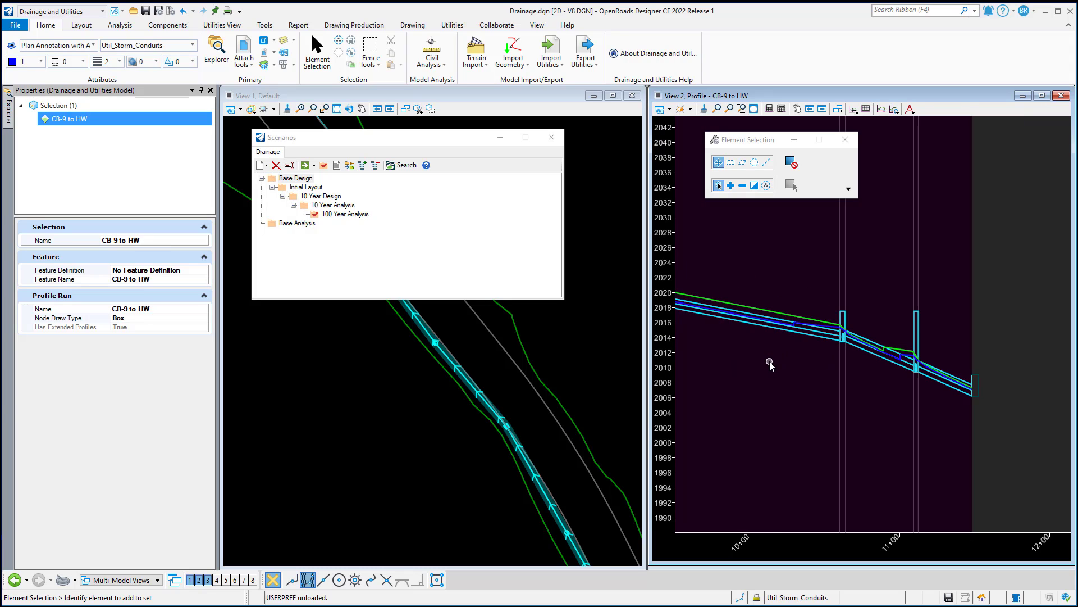
pyautogui.hotkey('ctrl', 's')
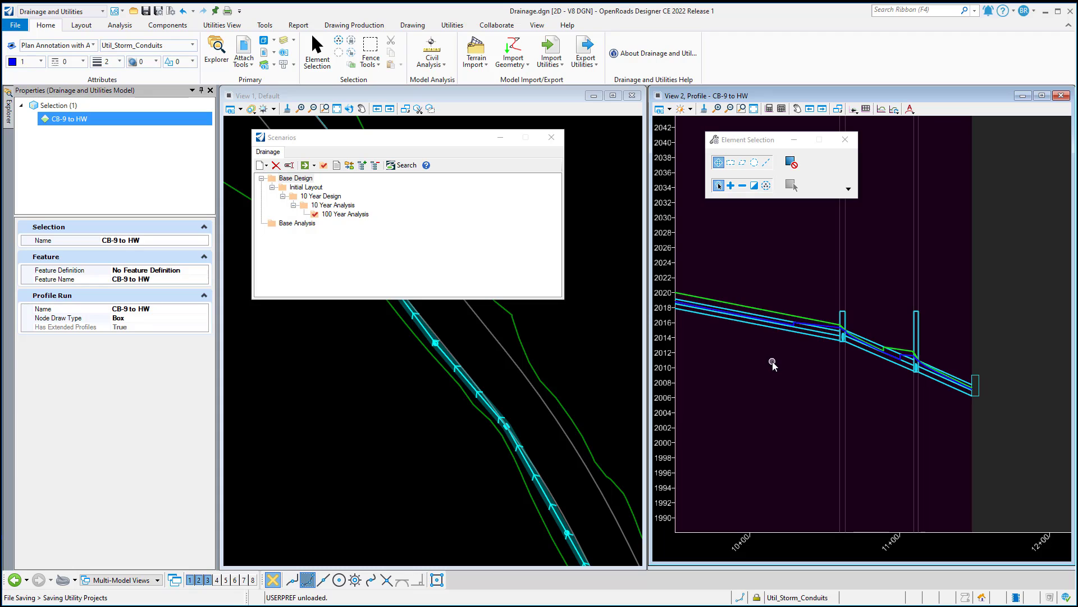